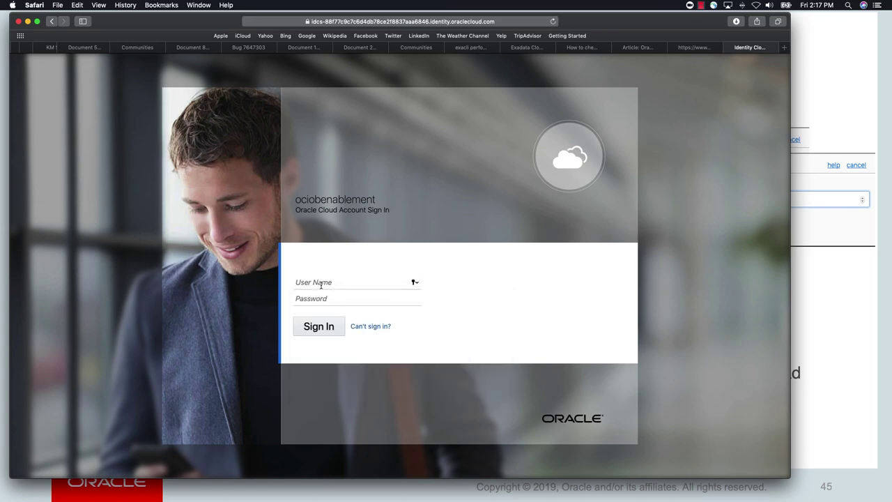
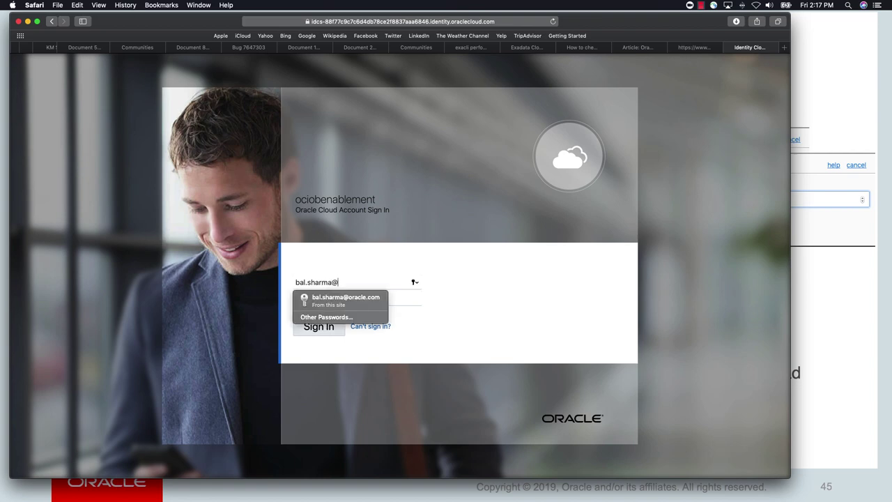
Sign in to the cloud account with the saved Safari autofill credentials
click(306, 304)
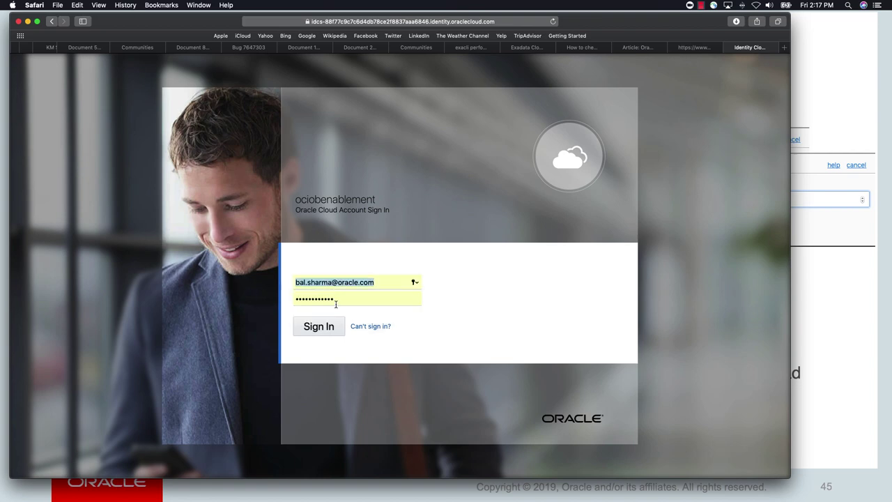
click(321, 327)
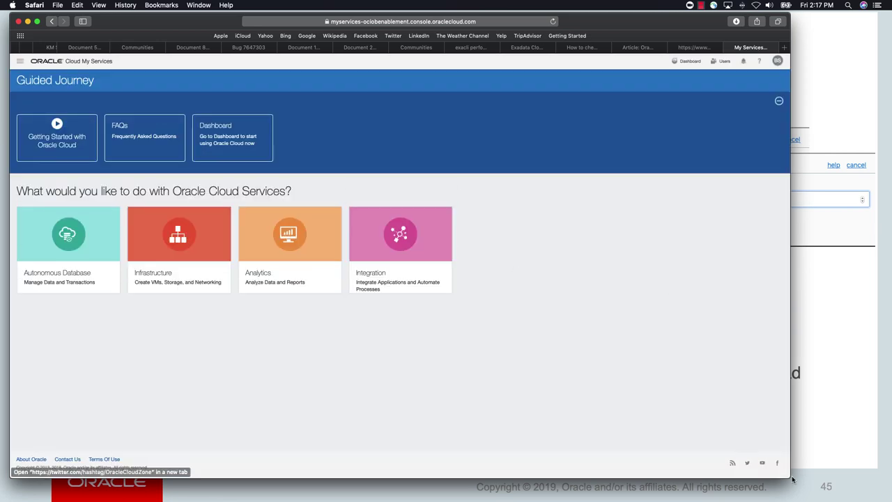
Enlarge the browser and go through the Services menu to the Database service
drag(786, 476, 882, 495)
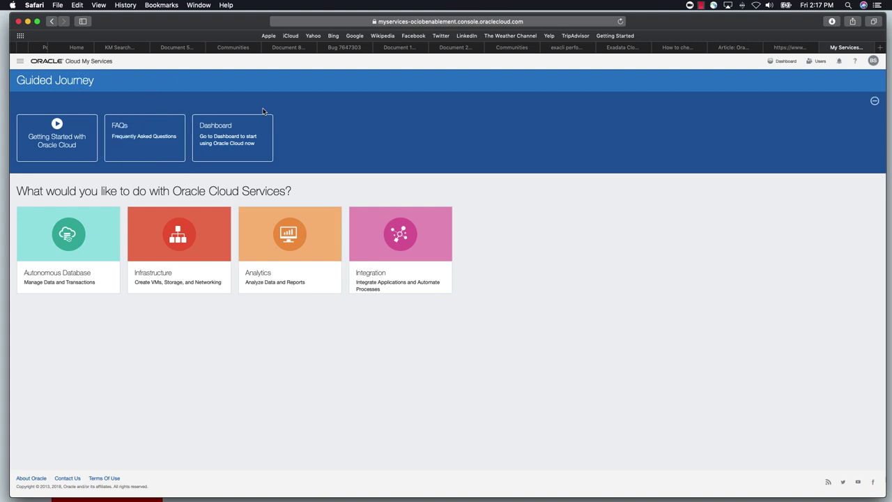
click(20, 61)
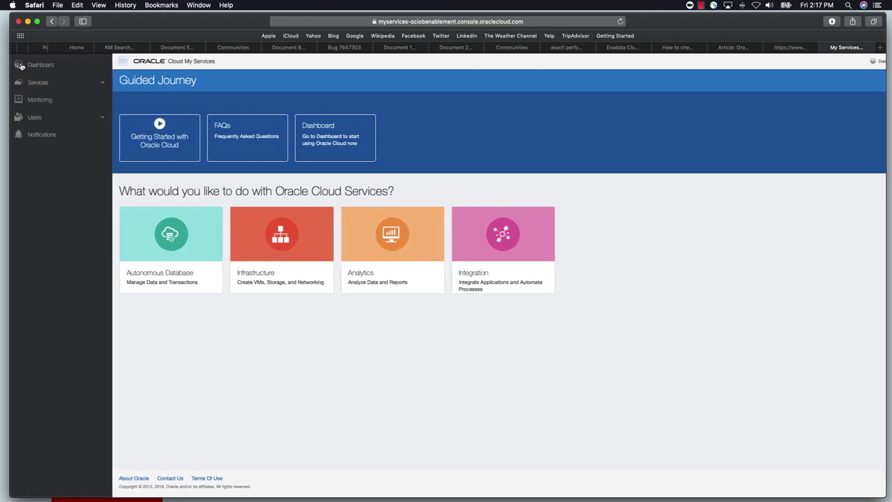
click(40, 83)
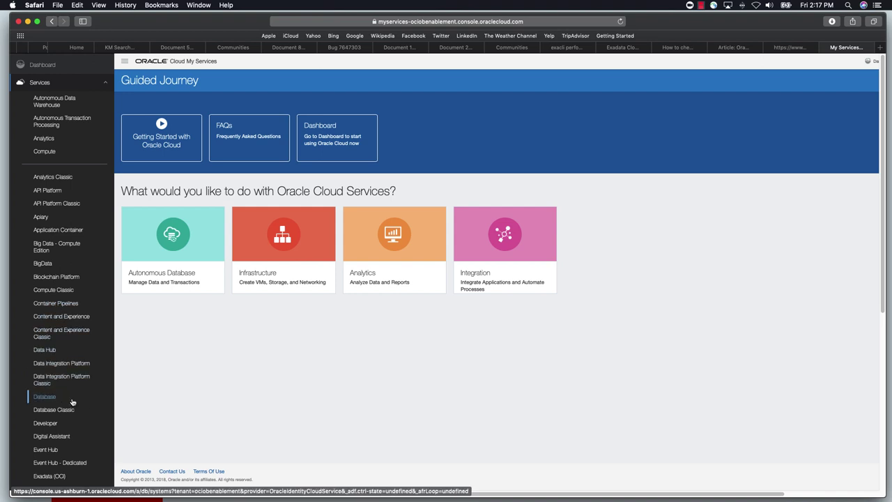
key(super+equal)
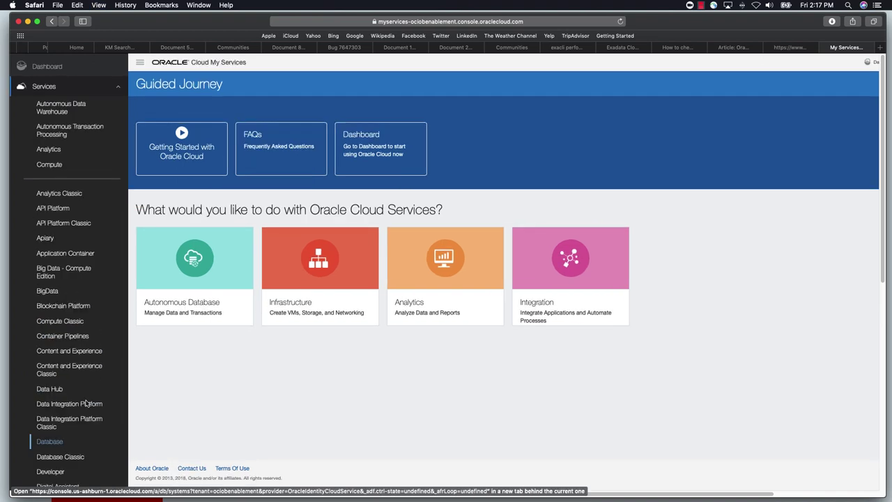
key(super+equal)
scroll(87, 403, down, 5)
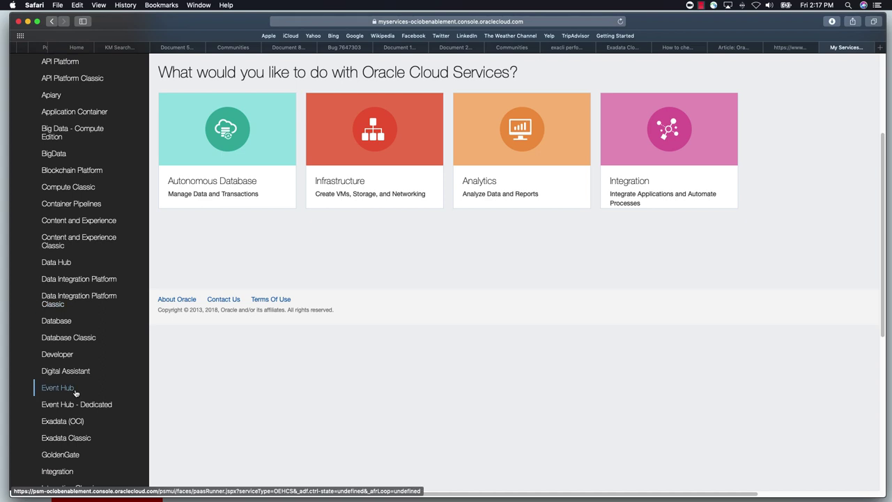
click(57, 322)
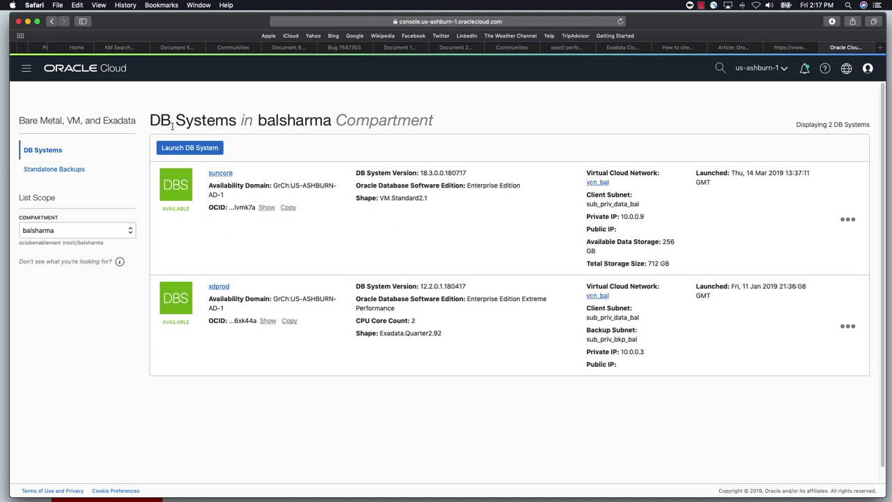
Open xdprod's details and review its subnets, full Scan DNS name and three scan IPs
drag(287, 124, 431, 129)
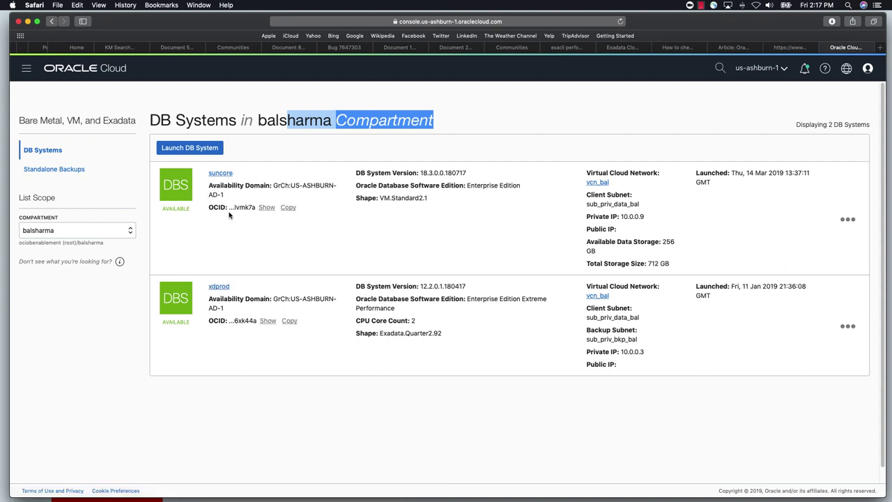
click(219, 286)
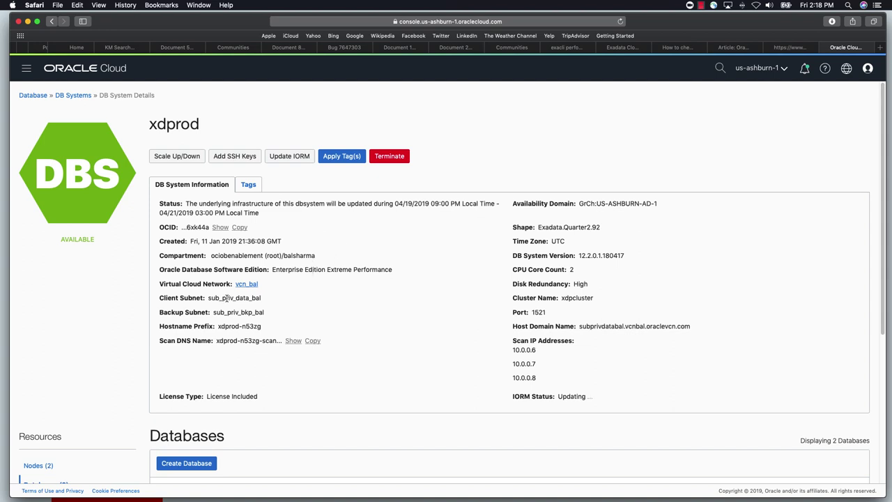
drag(210, 298, 265, 298)
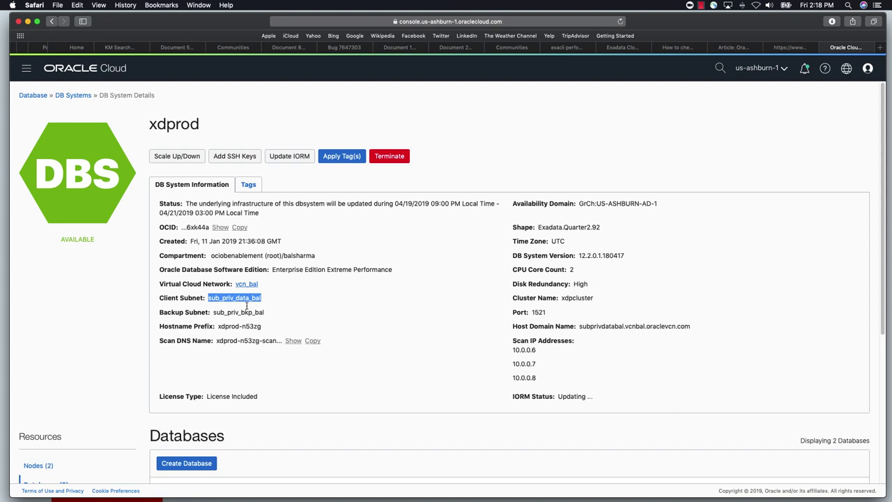
drag(214, 312, 260, 329)
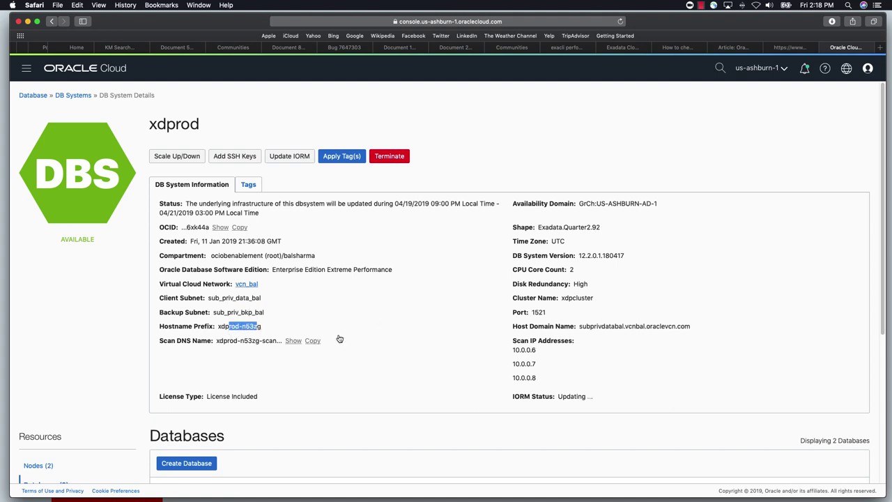
click(294, 341)
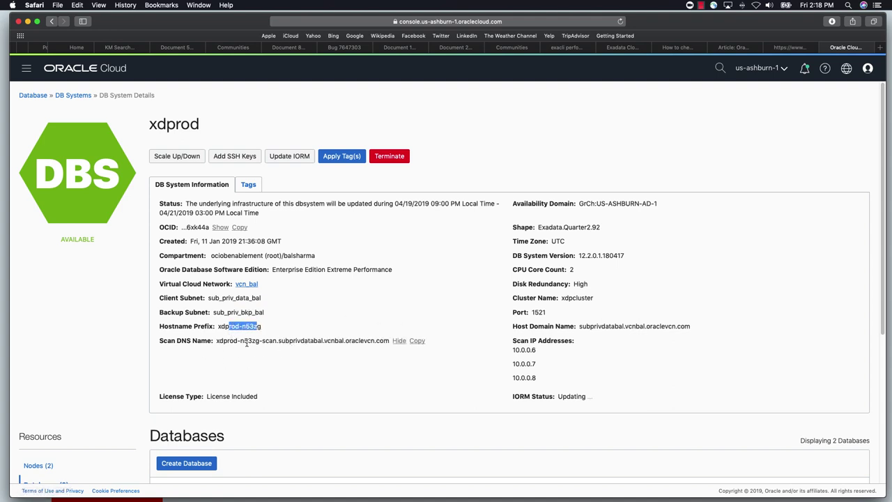
drag(217, 342, 390, 342)
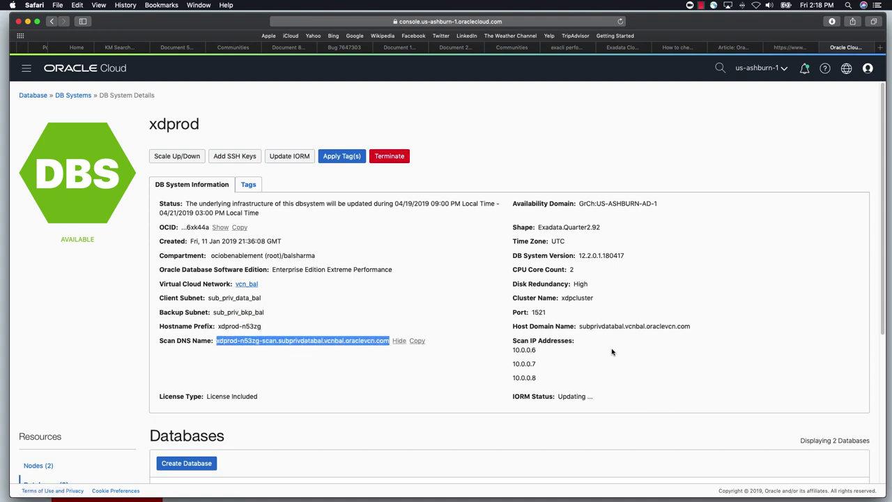
drag(514, 340, 551, 377)
click(549, 377)
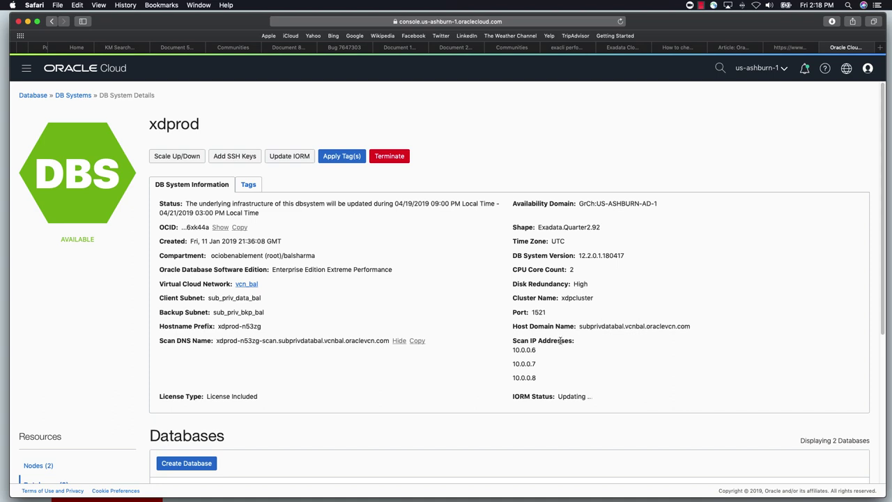
Check cluster xdpcluster, High disk redundancy, 2 CPU cores and shape Exadata.Quarter2.92, then scroll to Databases
drag(529, 298, 595, 297)
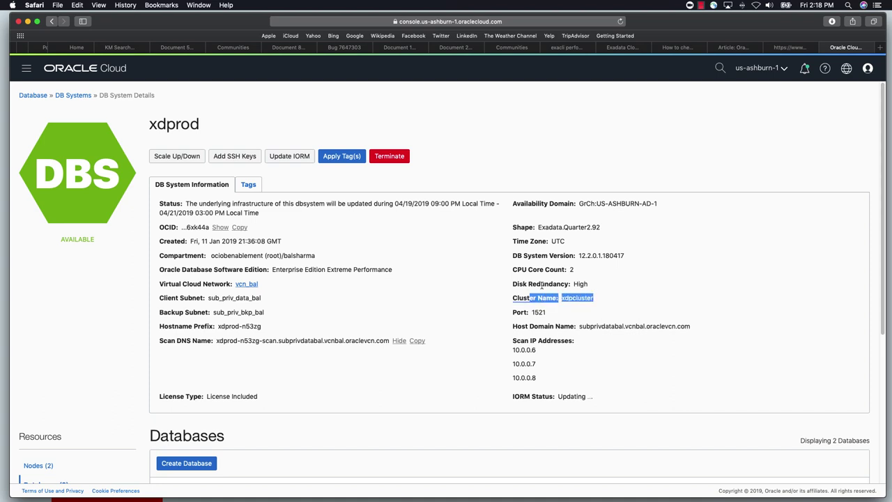
drag(528, 284, 591, 284)
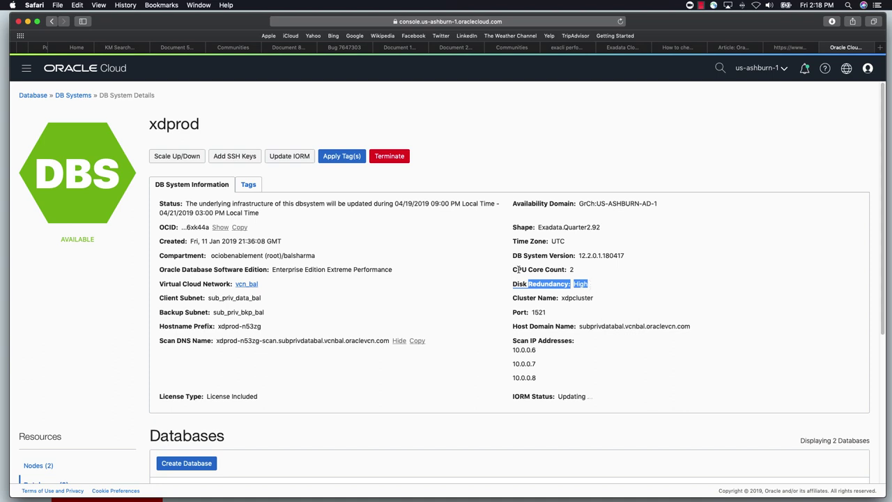
drag(515, 270, 575, 270)
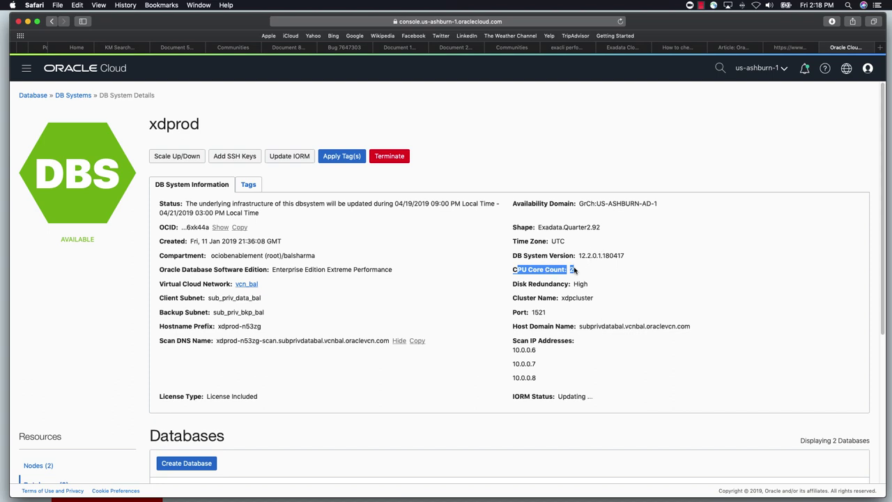
click(578, 273)
drag(577, 270, 566, 269)
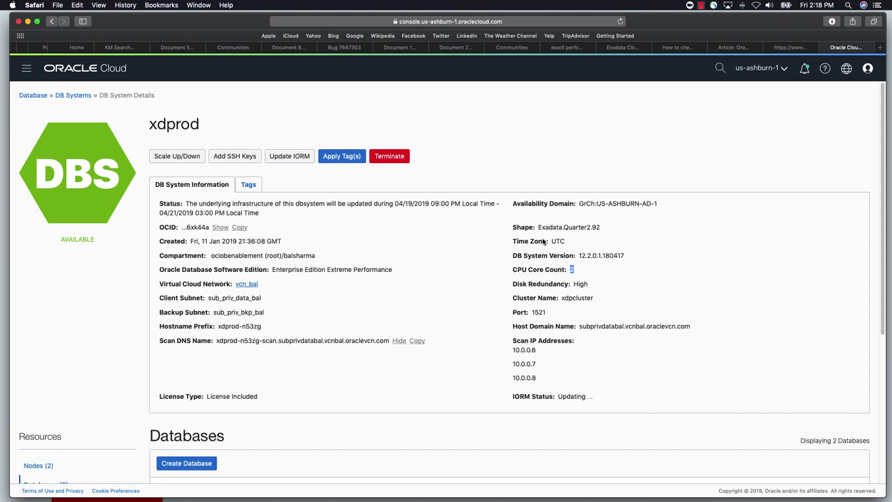
drag(539, 227, 598, 228)
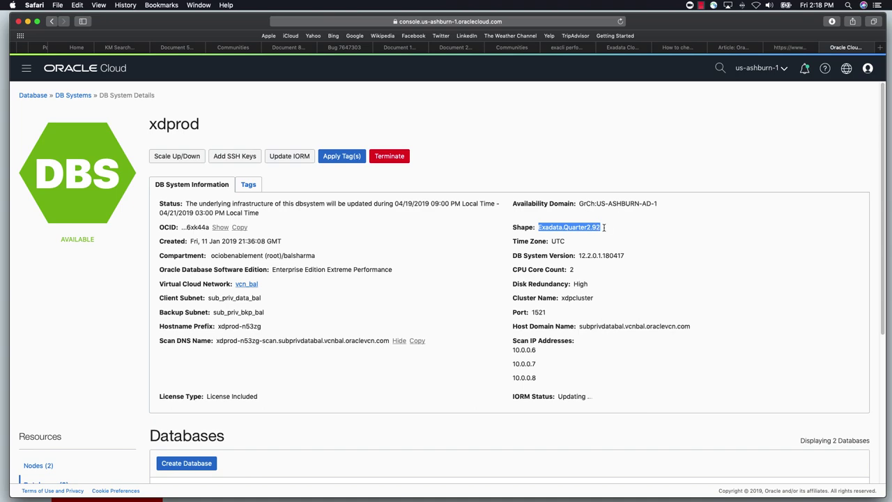
scroll(622, 315, down, 1)
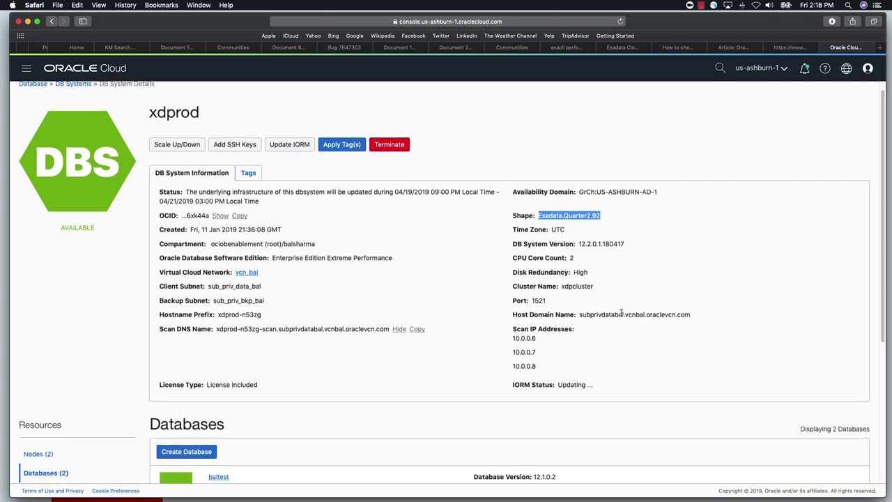
scroll(606, 345, down, 5)
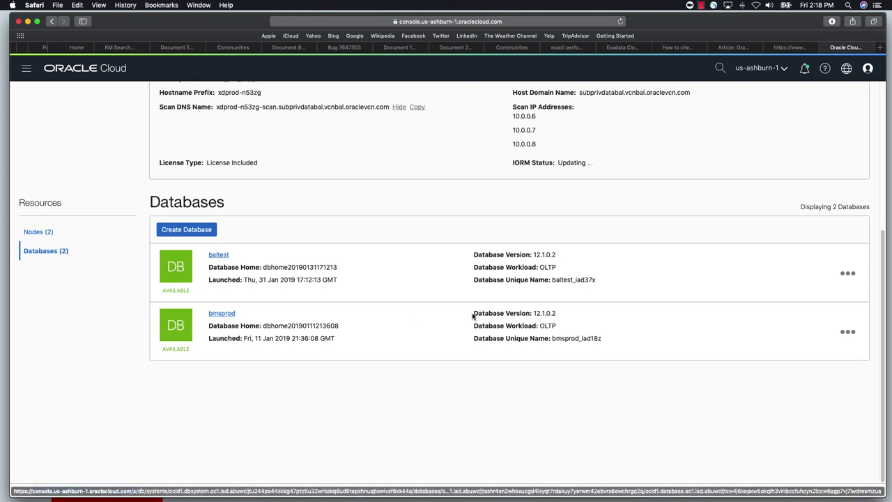
List xdprod's two nodes: private IPs 10.0.0.3 and 10.0.0.2, floating IPs 10.0.0.5 and 10.0.0.4
drag(535, 253, 568, 328)
click(558, 327)
click(42, 232)
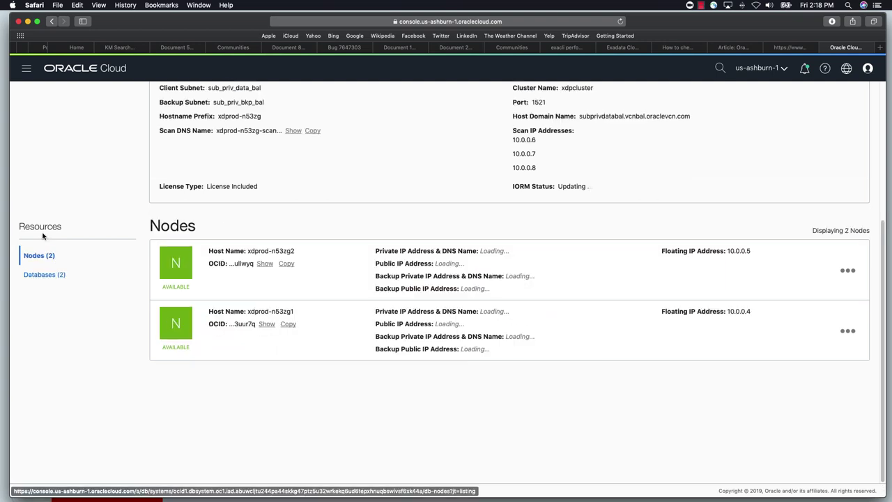
drag(250, 252, 460, 252)
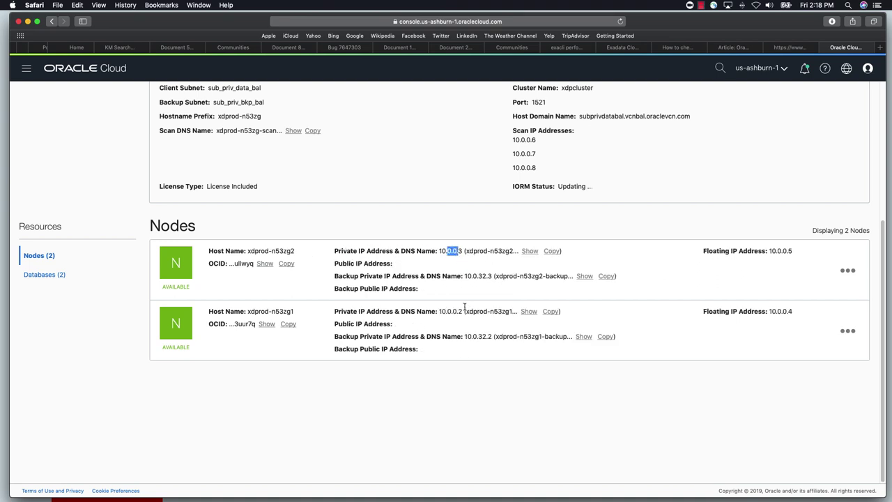
drag(440, 312, 461, 310)
drag(440, 252, 466, 251)
drag(771, 250, 796, 249)
drag(769, 312, 793, 313)
drag(794, 251, 770, 251)
scroll(381, 285, up, 5)
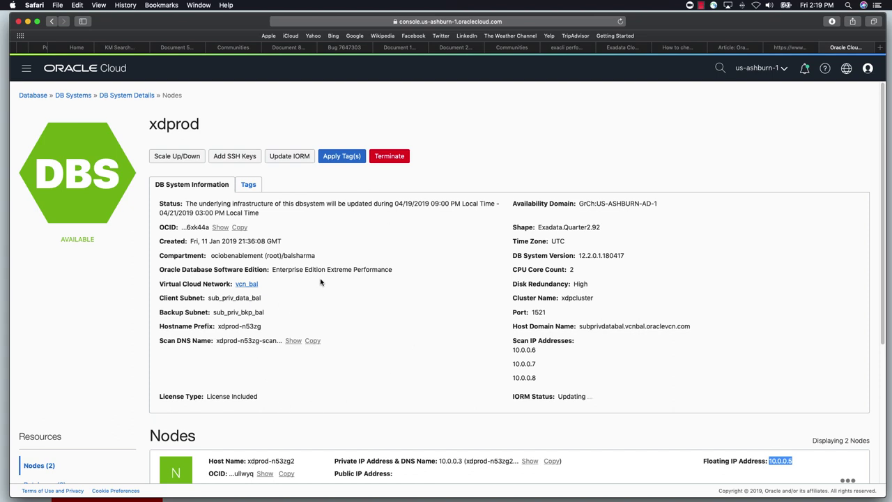
Go to Virtual Cloud Networks and open vcn_bal, whose CIDR is 10.0.0.0/16
click(26, 68)
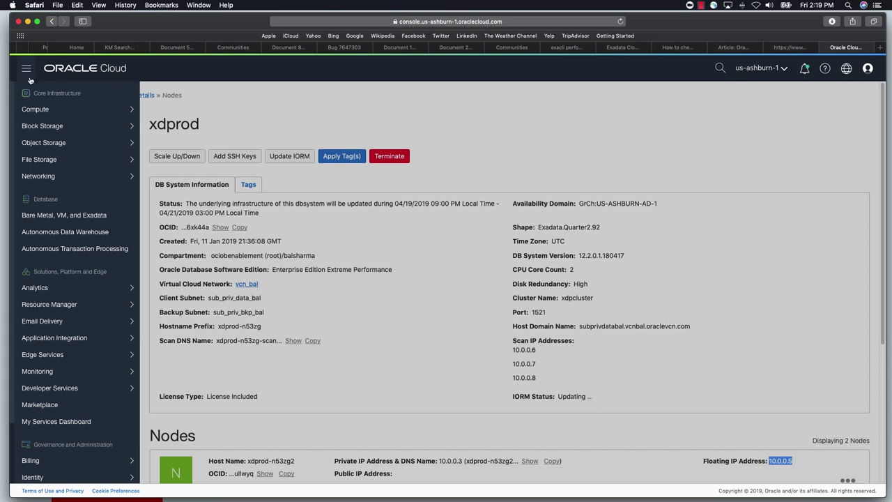
mouse_move(37, 178)
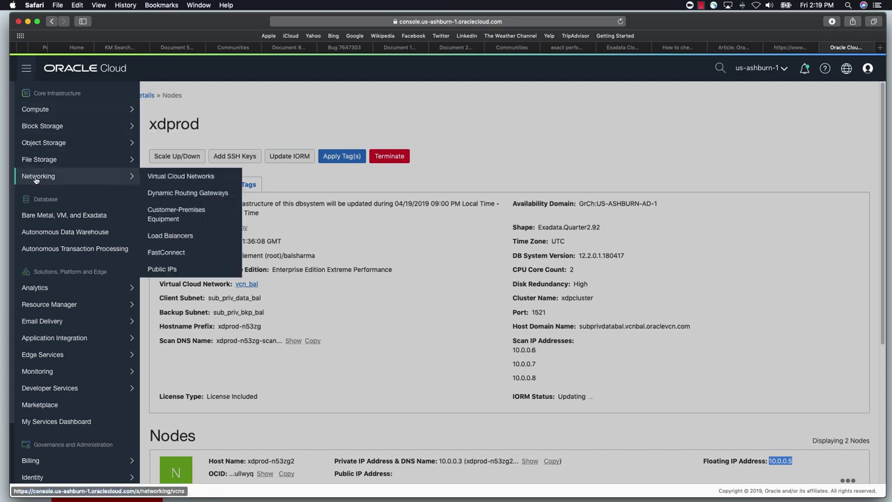
click(191, 177)
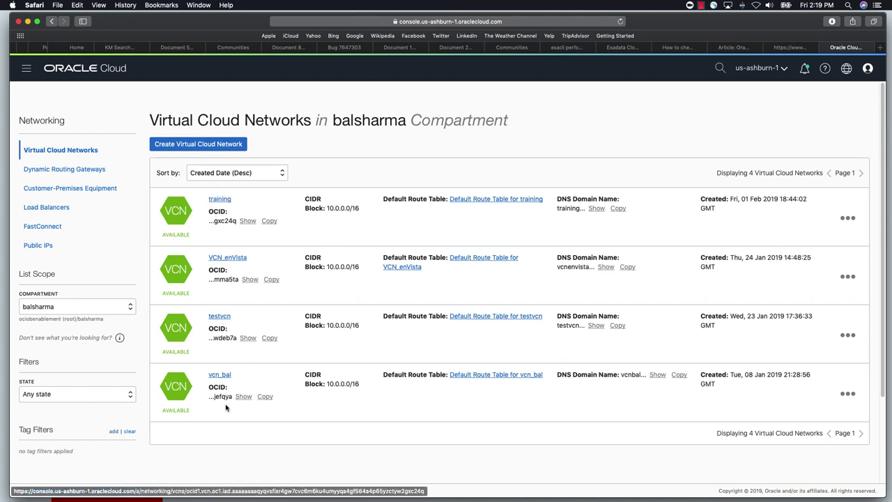
scroll(271, 422, down, 2)
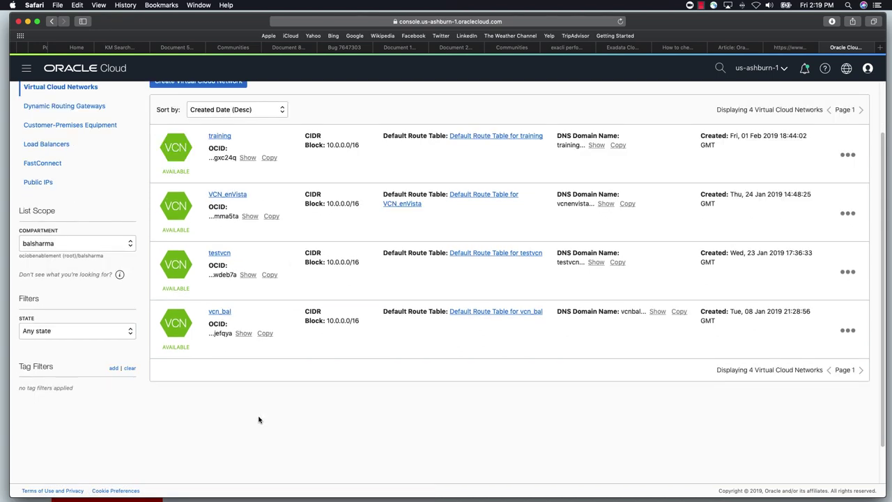
scroll(256, 411, down, 1)
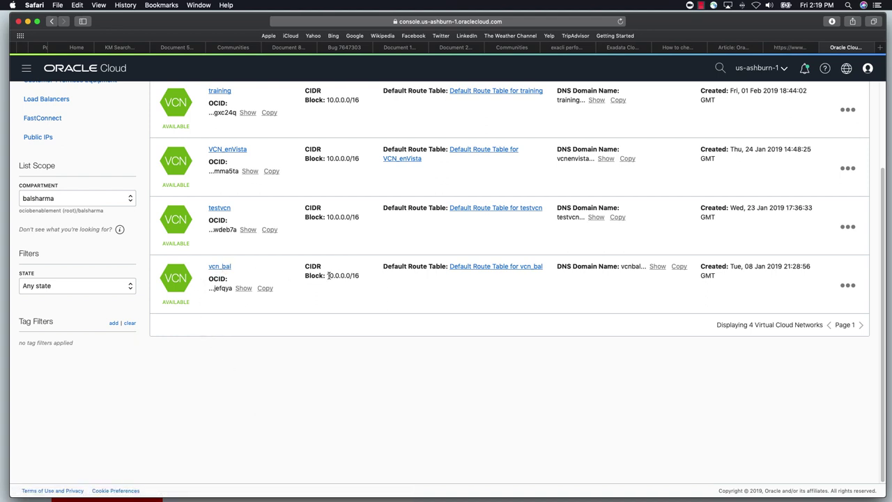
drag(329, 275, 443, 267)
click(218, 271)
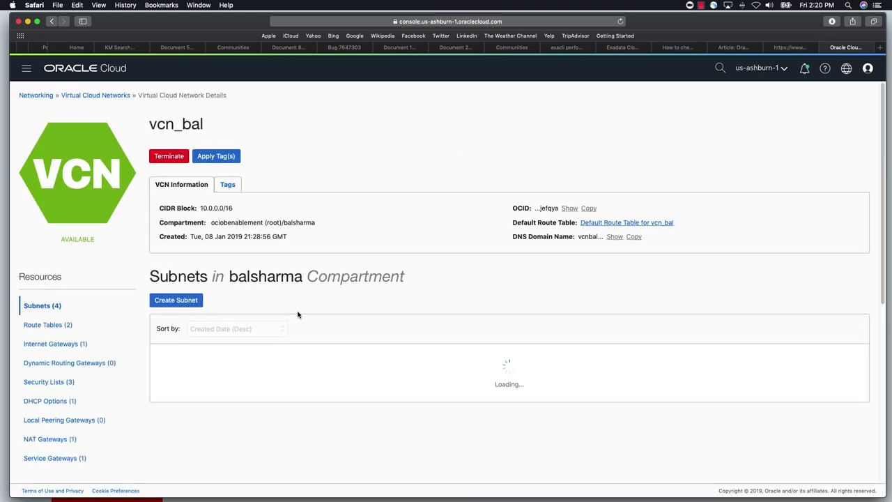
Scroll through vcn_bal's four subnets, then go back to the Virtual Cloud Networks list
scroll(126, 396, down, 3)
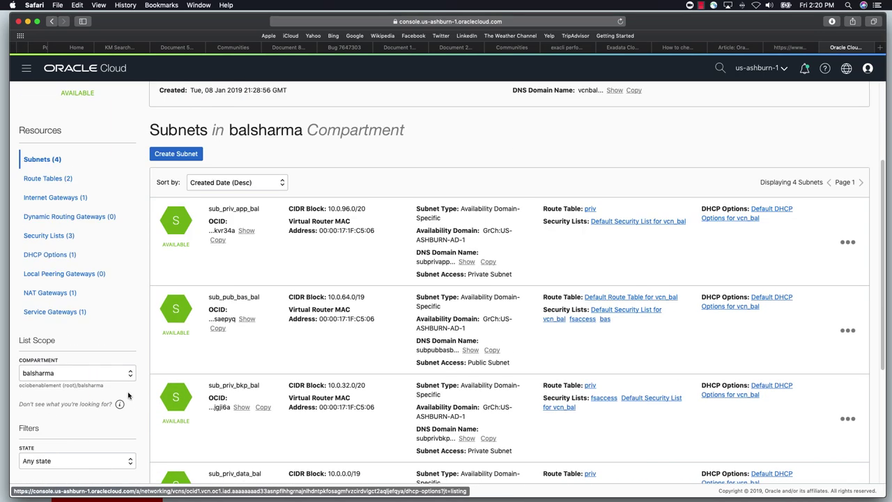
scroll(128, 395, up, 2)
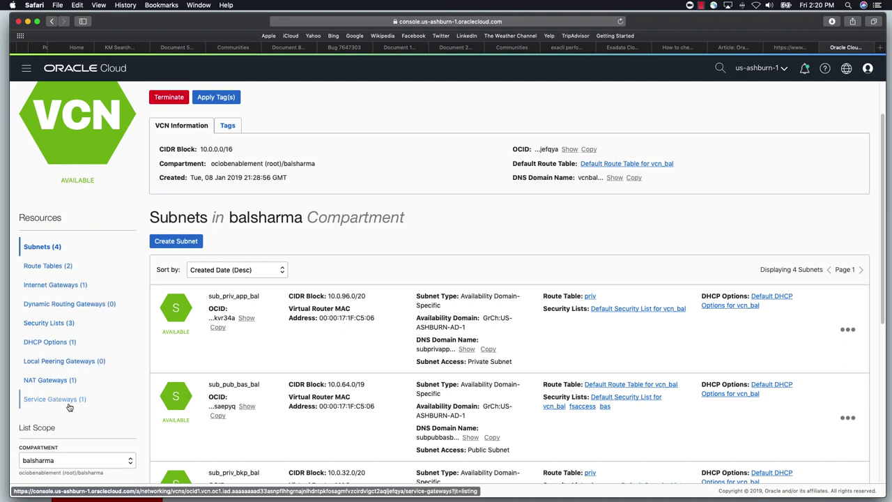
scroll(93, 401, down, 2)
scroll(93, 401, down, 3)
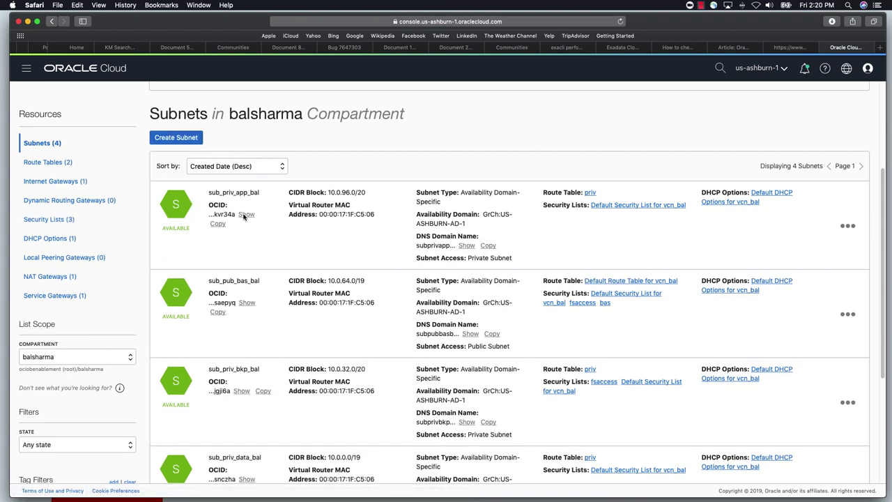
scroll(244, 216, up, 3)
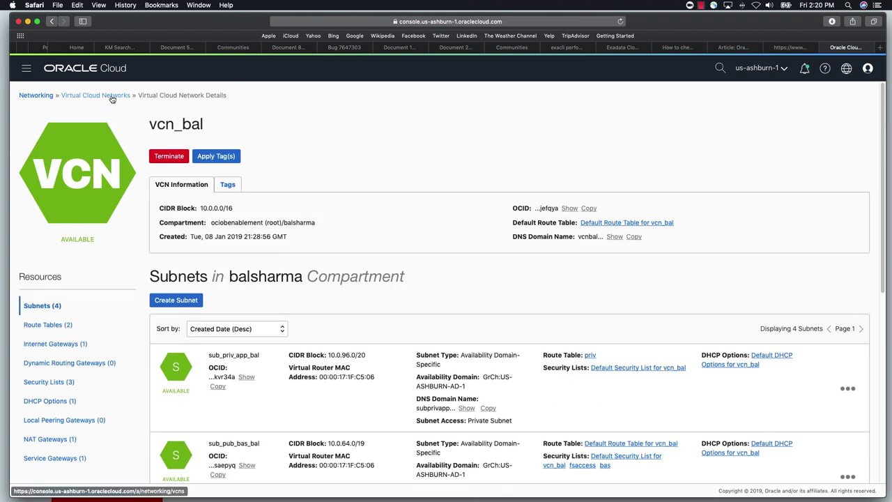
click(111, 99)
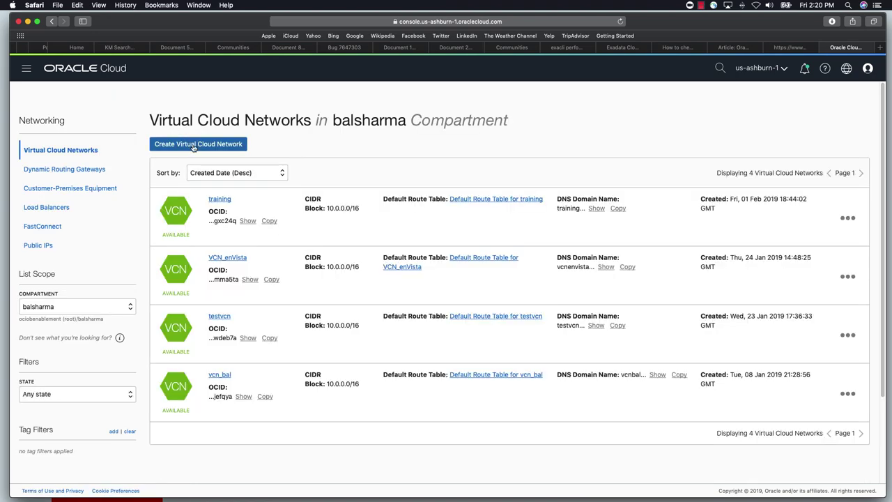
Fill the new virtual cloud network form with name testvcn and CIDR 10.0.0.0/16
click(194, 144)
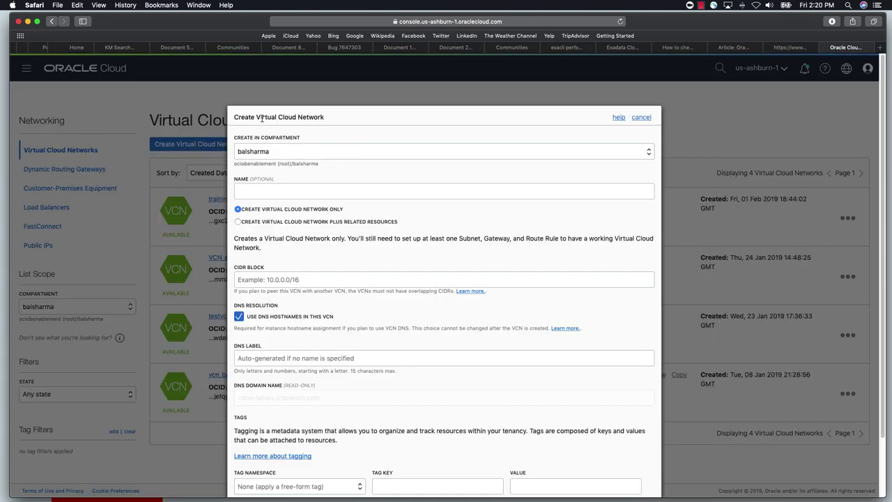
click(262, 191)
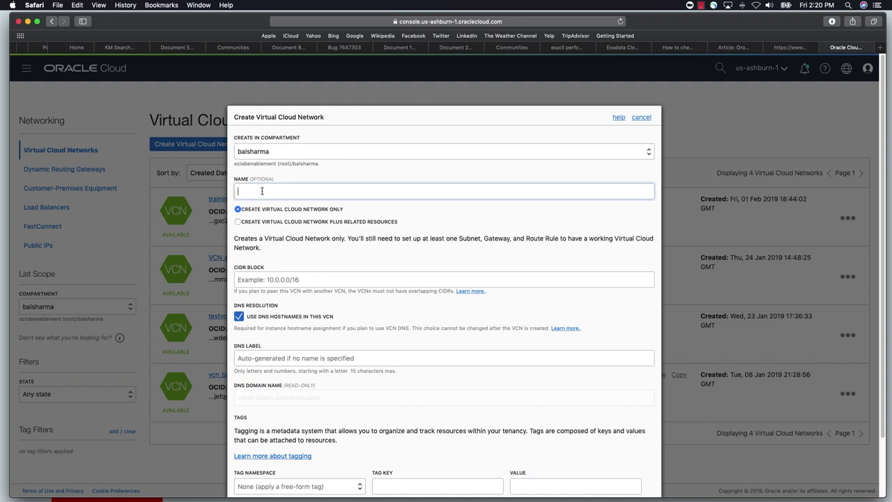
text(testvcn)
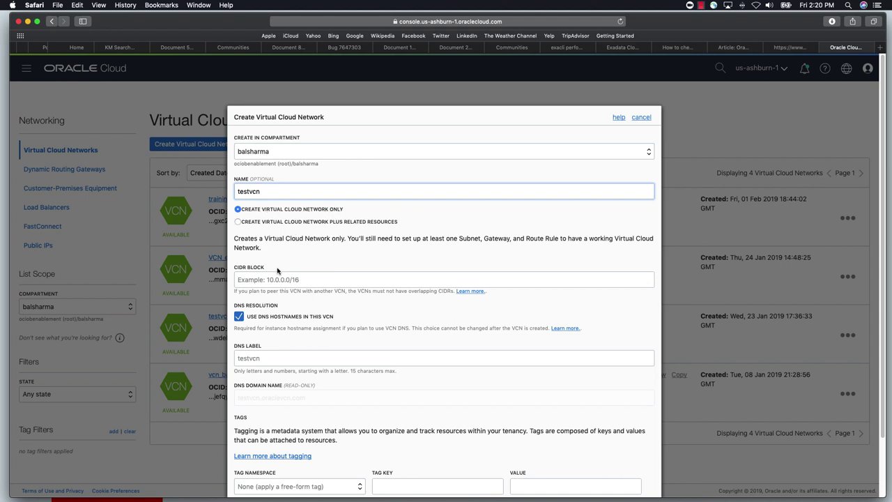
click(250, 280)
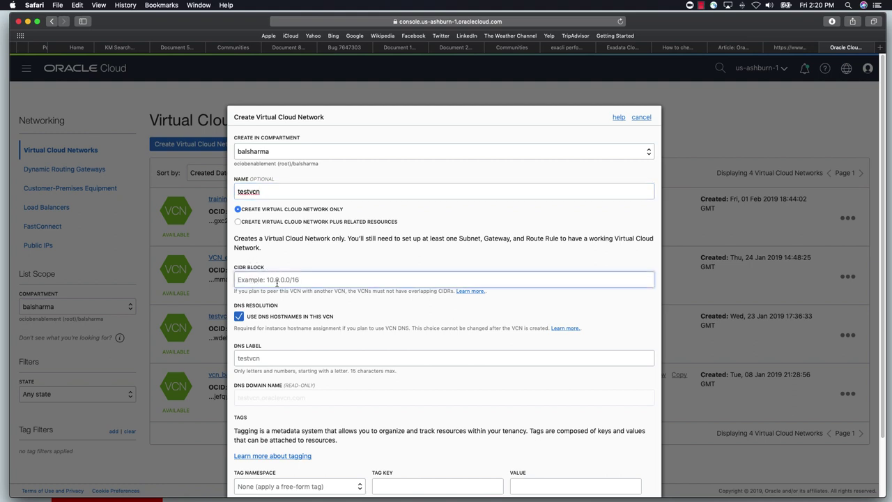
text(10.0.0)
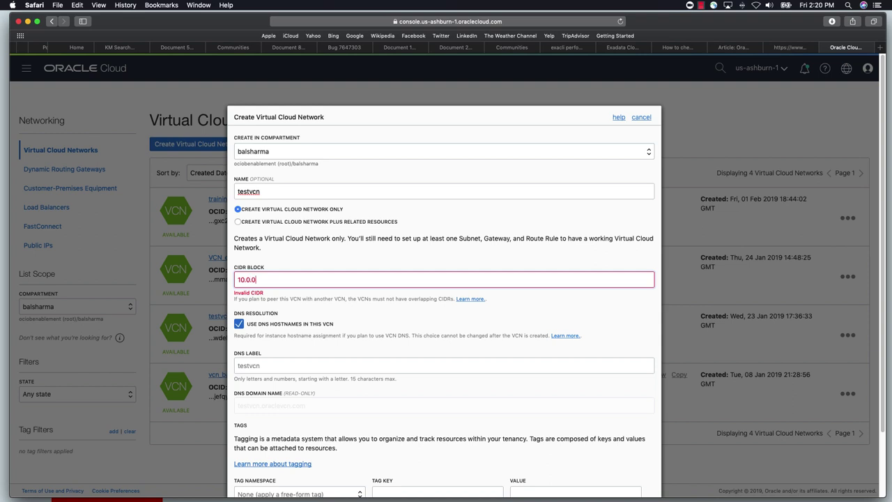
text(.0/16)
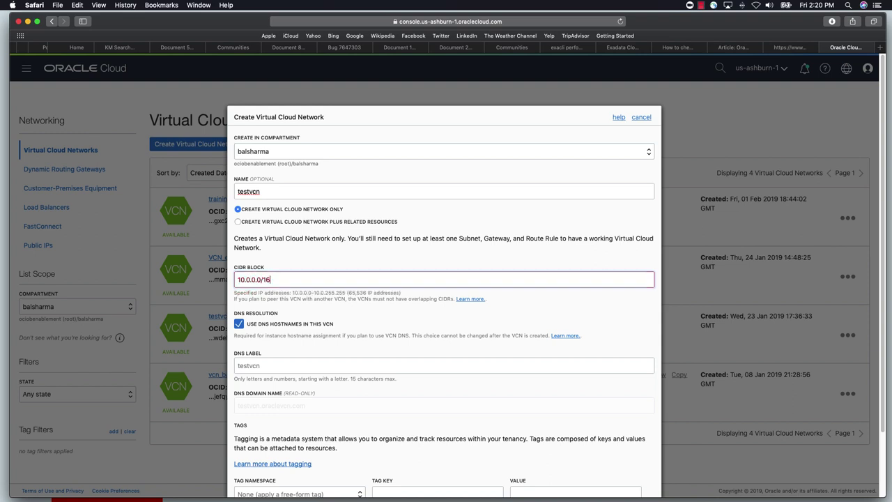
drag(285, 280, 233, 279)
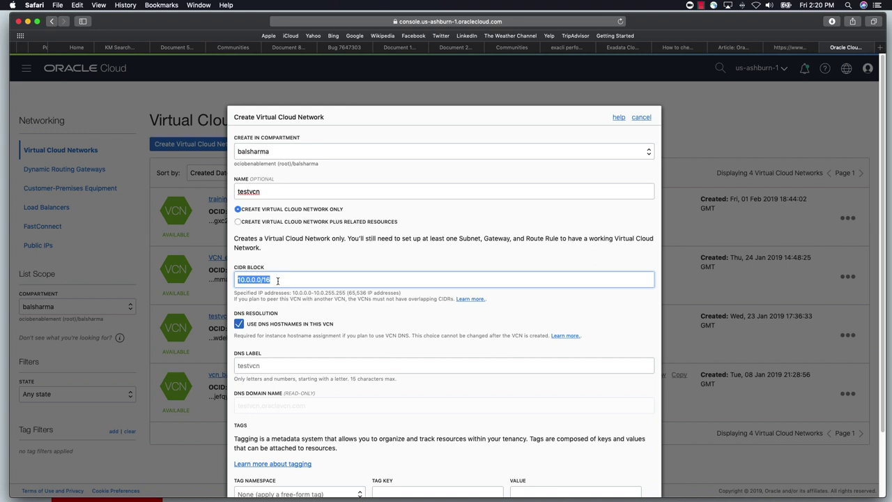
Create the testvcn network and start a new subnet for it
scroll(300, 326, down, 2)
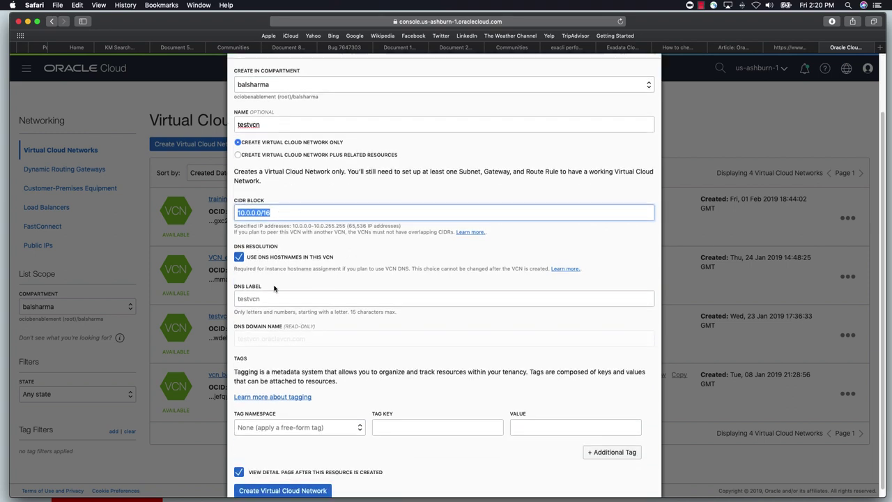
scroll(312, 307, up, 1)
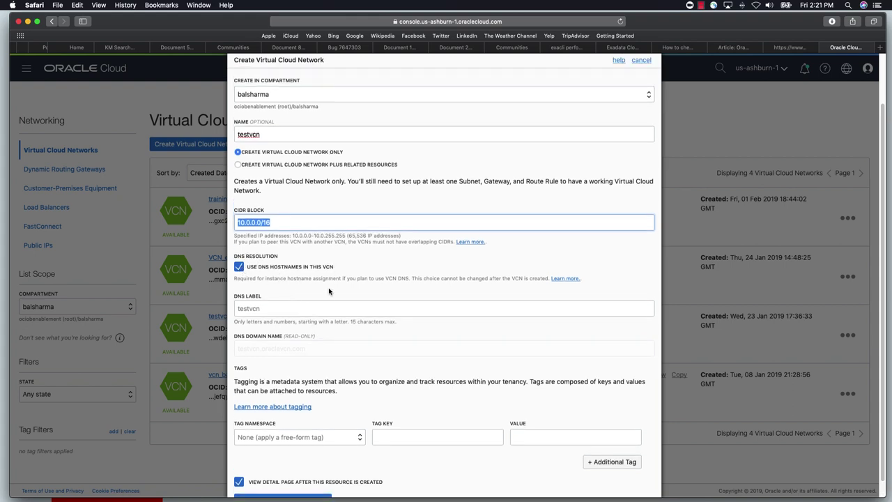
scroll(330, 291, up, 2)
scroll(294, 400, down, 2)
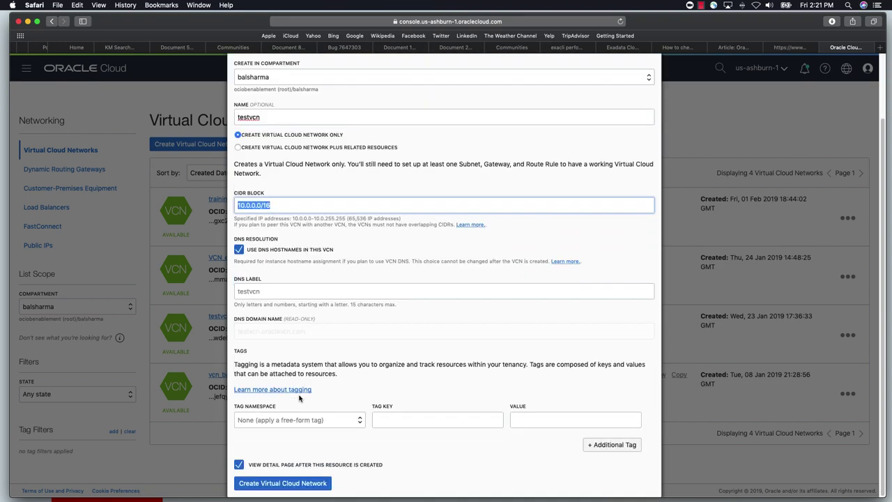
click(282, 484)
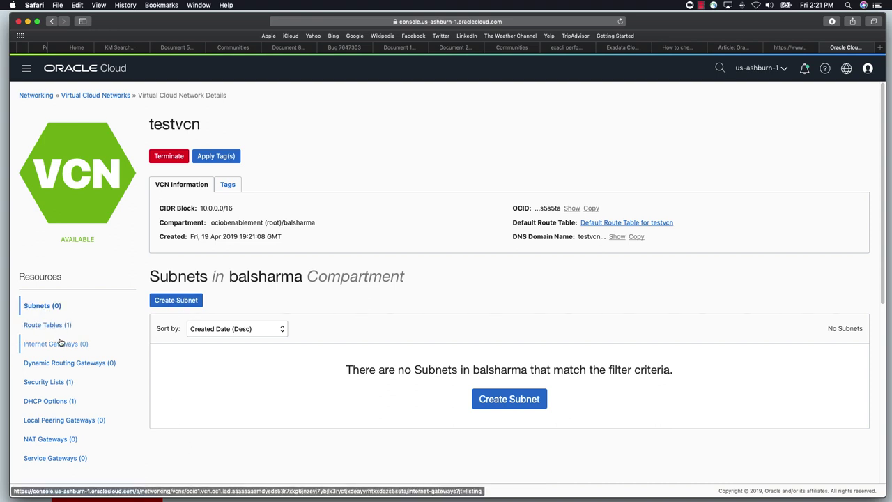
click(176, 304)
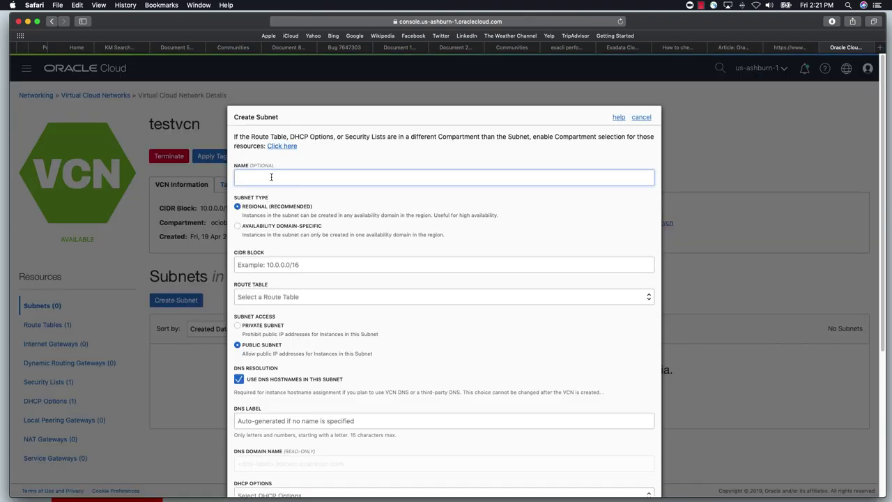
Name the subnet test and make it Availability Domain-Specific
text(test)
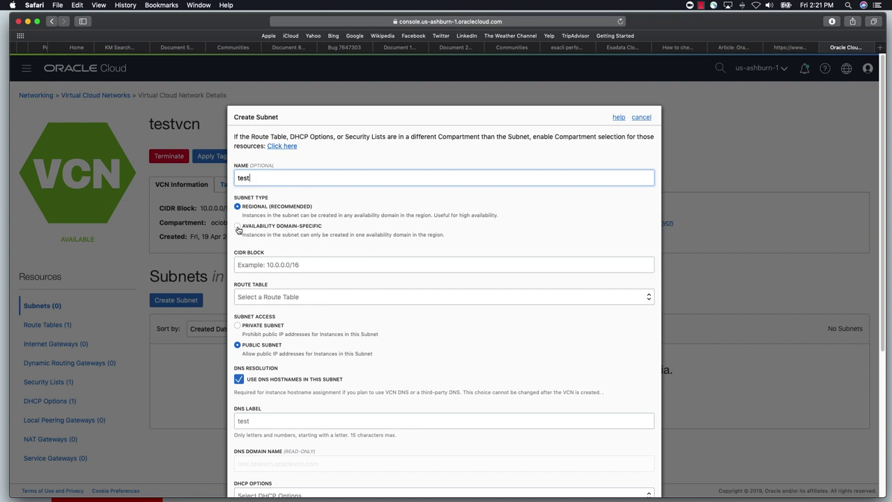
click(249, 227)
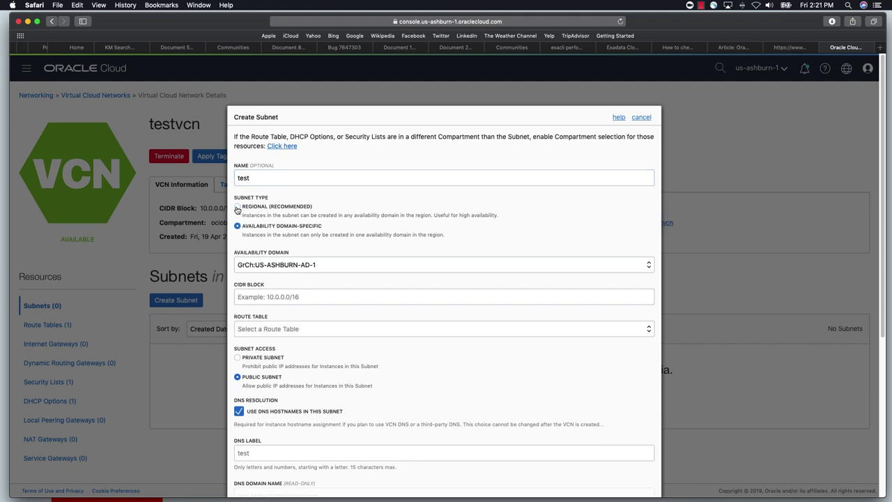
click(240, 209)
drag(257, 215, 496, 213)
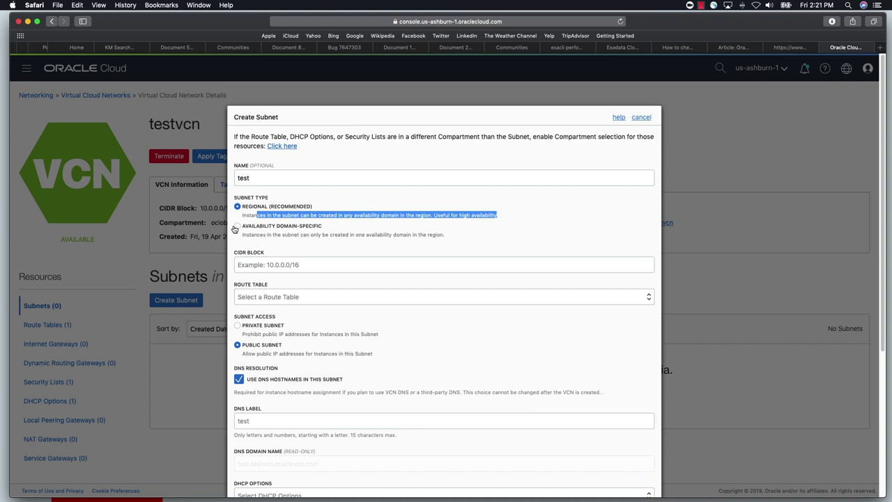
click(237, 226)
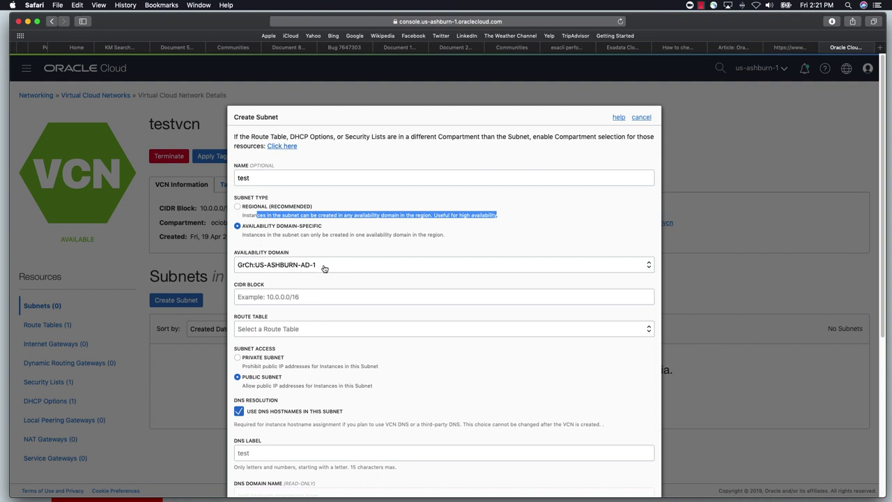
click(295, 297)
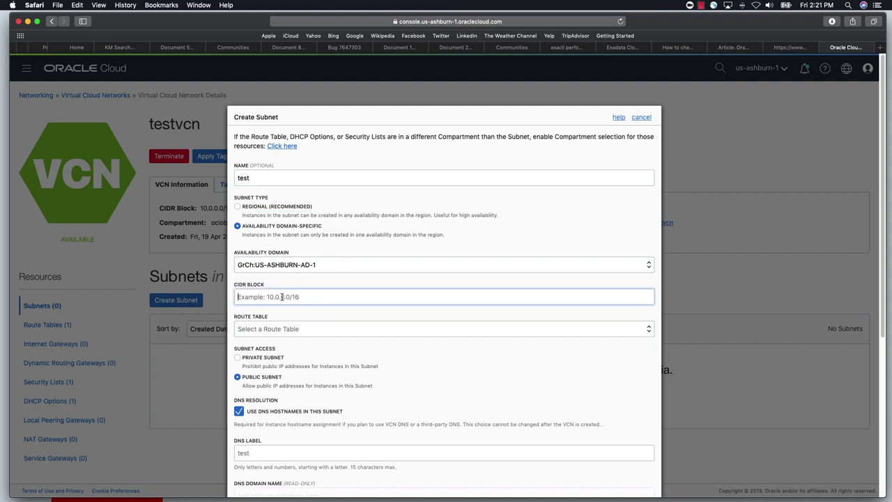
Choose Default Route Table, Private Subnet and Default DHCP Options, submit, then cancel
click(274, 330)
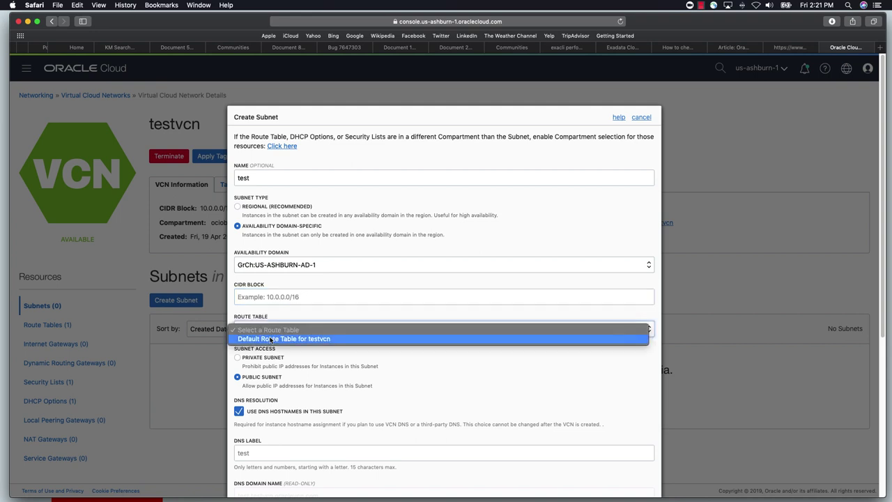
click(282, 339)
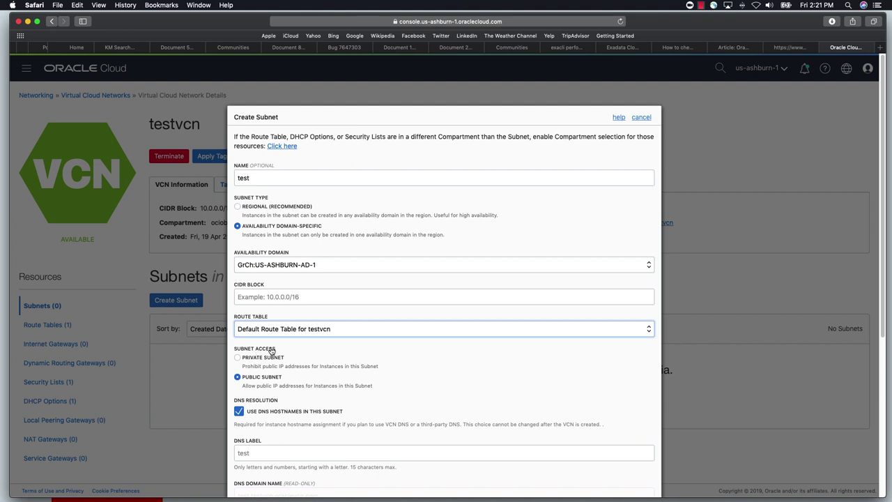
click(240, 359)
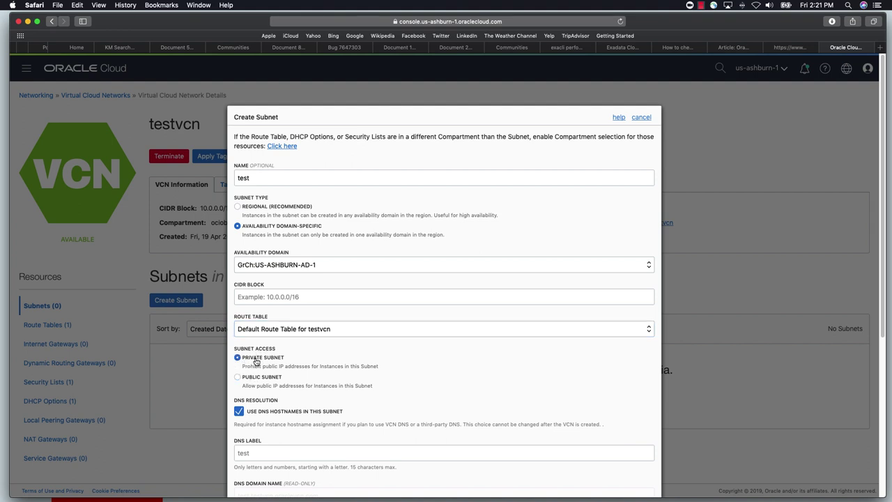
scroll(342, 400, down, 3)
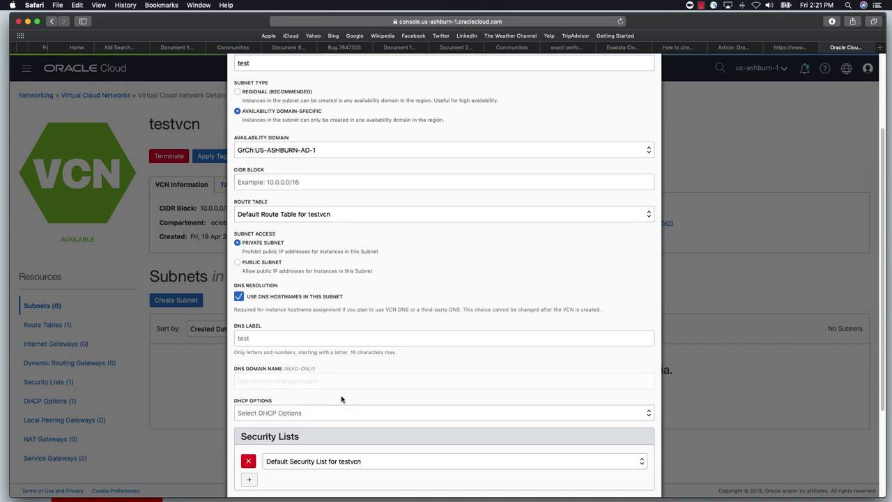
click(268, 414)
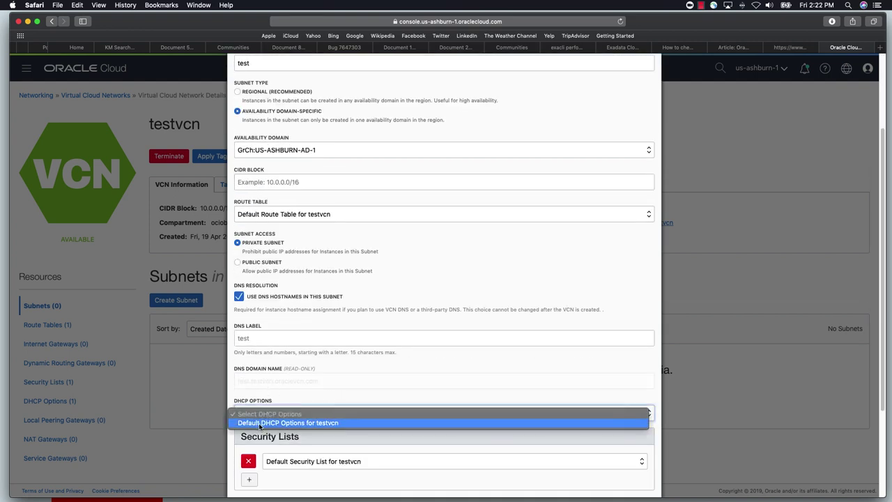
click(260, 424)
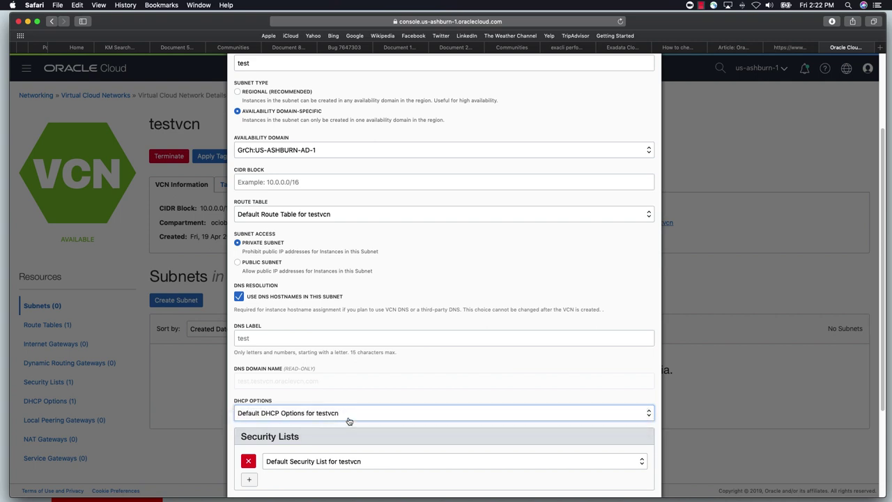
scroll(349, 421, down, 5)
scroll(350, 419, down, 1)
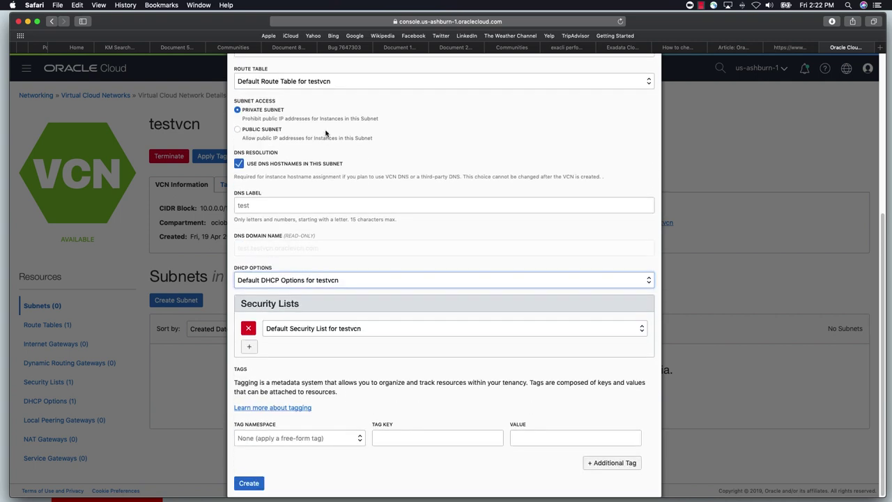
click(250, 483)
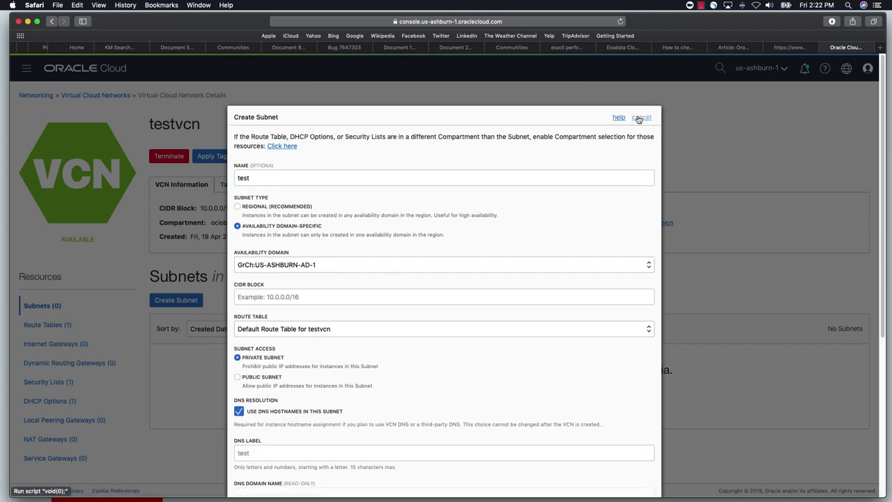
click(638, 118)
Reopen vcn_bal from the VCN list and review its subnet names
click(91, 95)
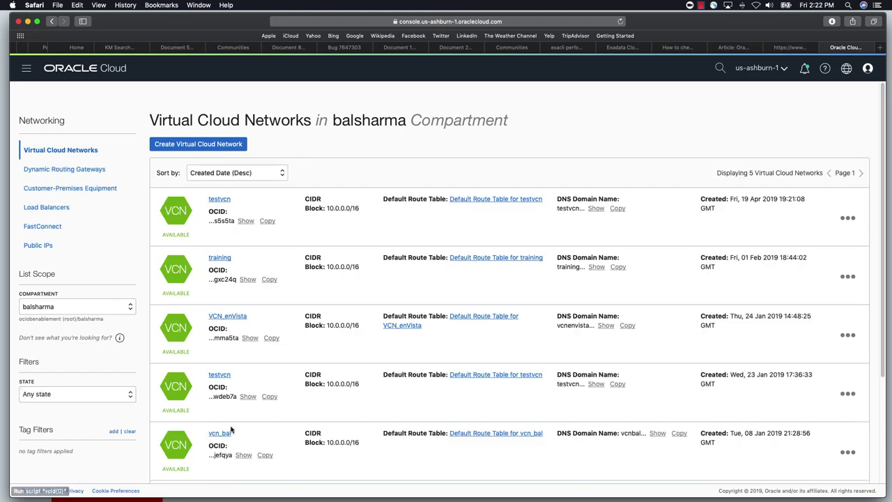
click(217, 433)
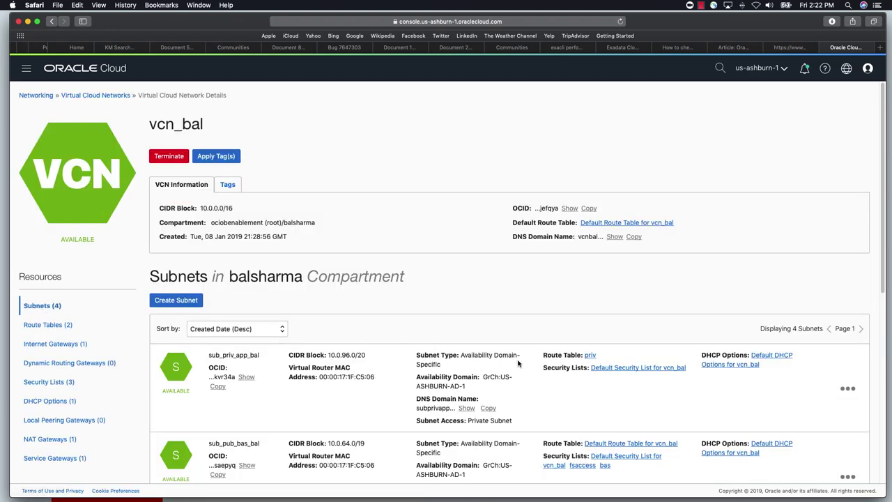
scroll(357, 347, down, 3)
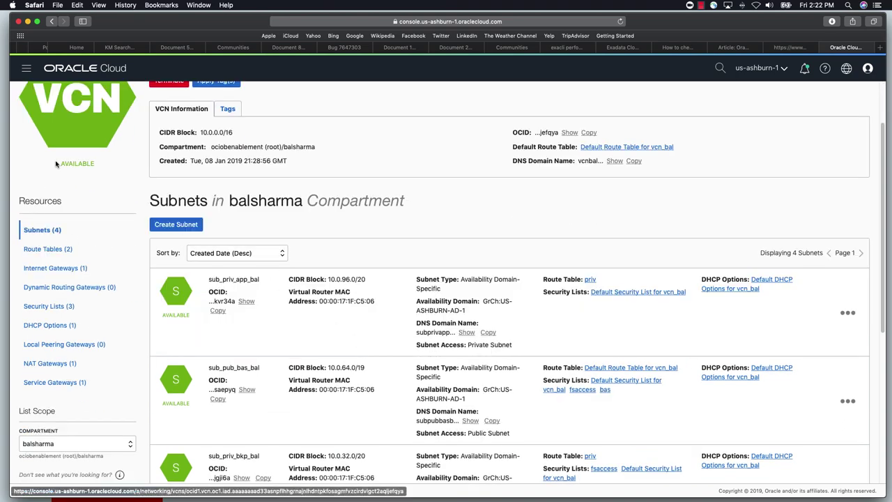
drag(215, 280, 263, 284)
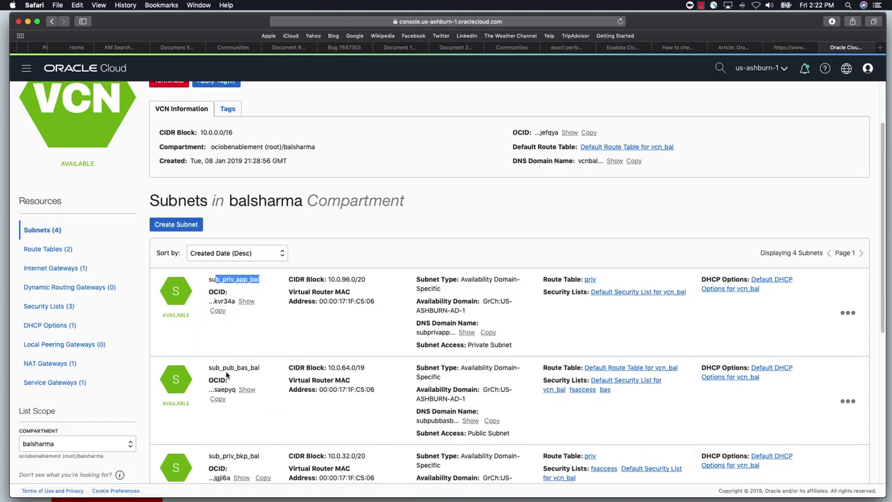
drag(223, 367, 264, 368)
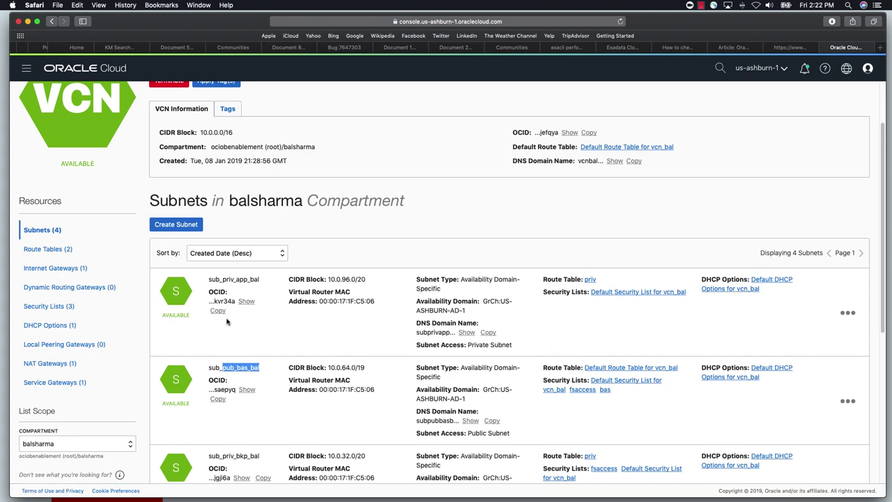
drag(235, 280, 255, 281)
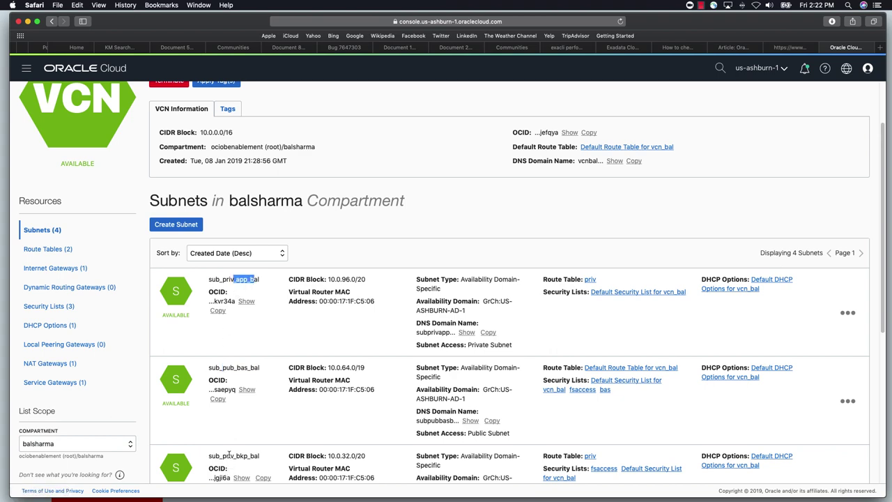
drag(229, 456, 262, 458)
Open the Edit dialog for subnet sub_priv_bkp_bal
scroll(263, 460, down, 2)
scroll(263, 460, down, 2)
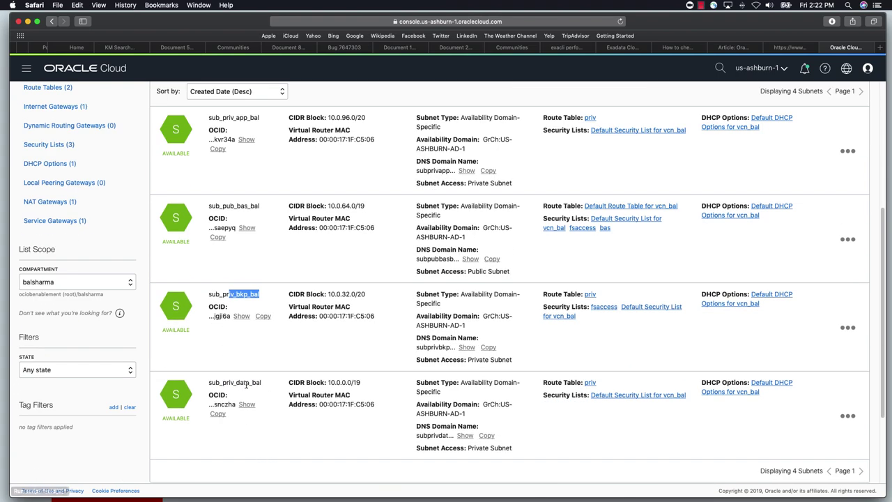
drag(236, 383, 268, 383)
click(848, 327)
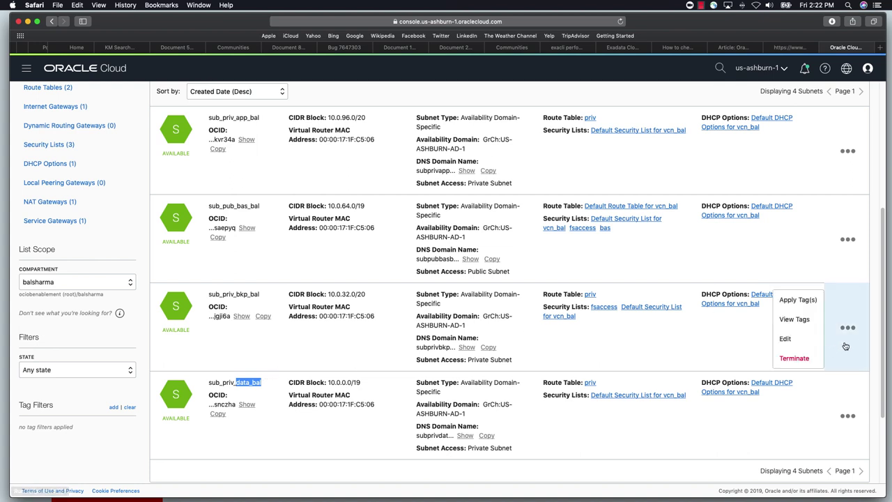
click(786, 339)
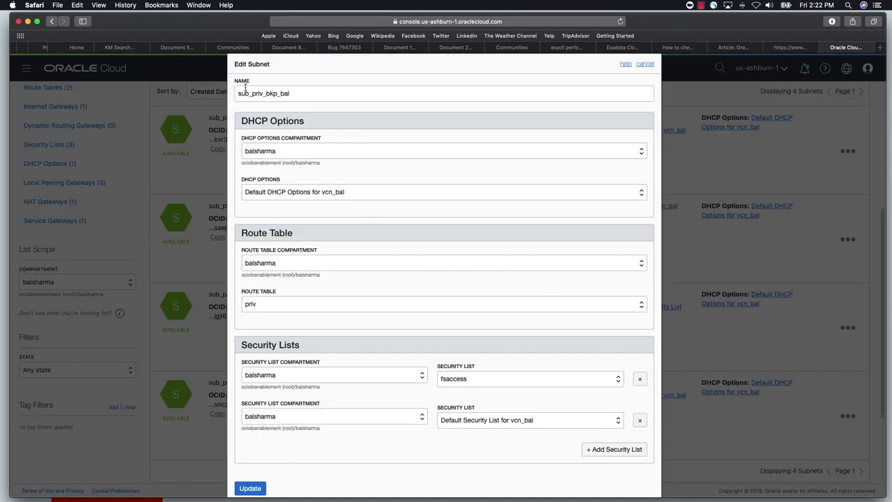
shift+click(309, 91)
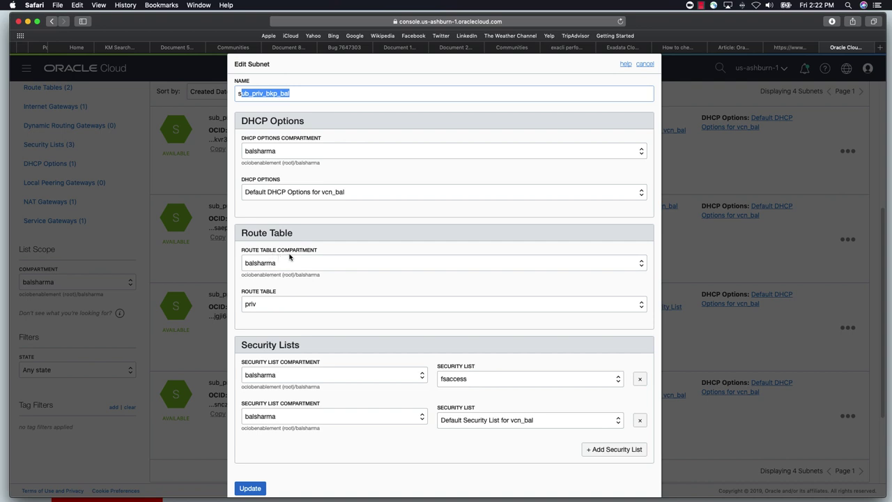
click(267, 307)
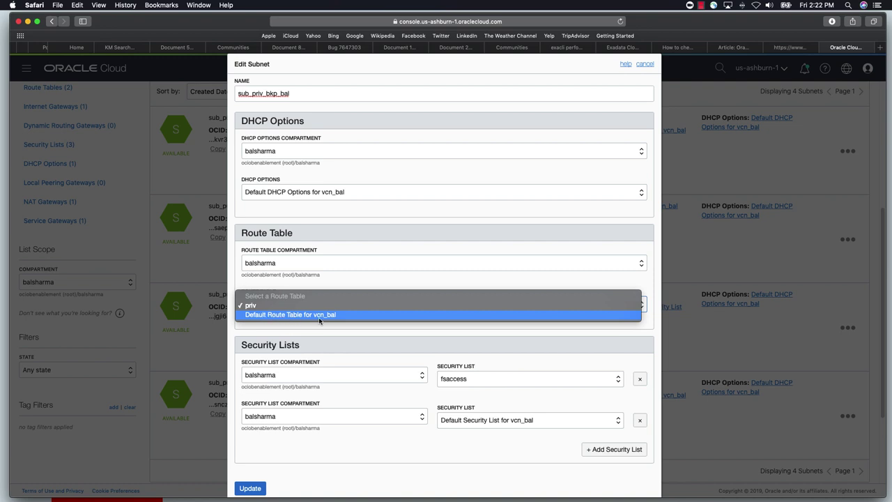
click(255, 308)
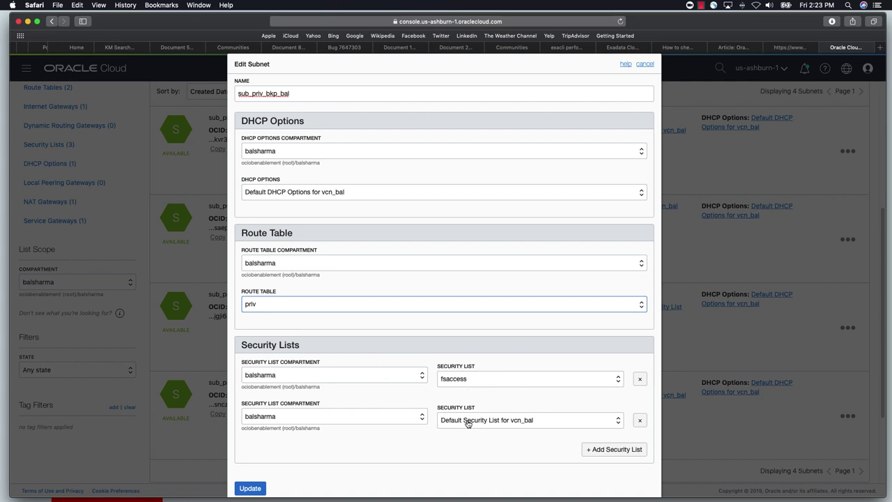
click(618, 378)
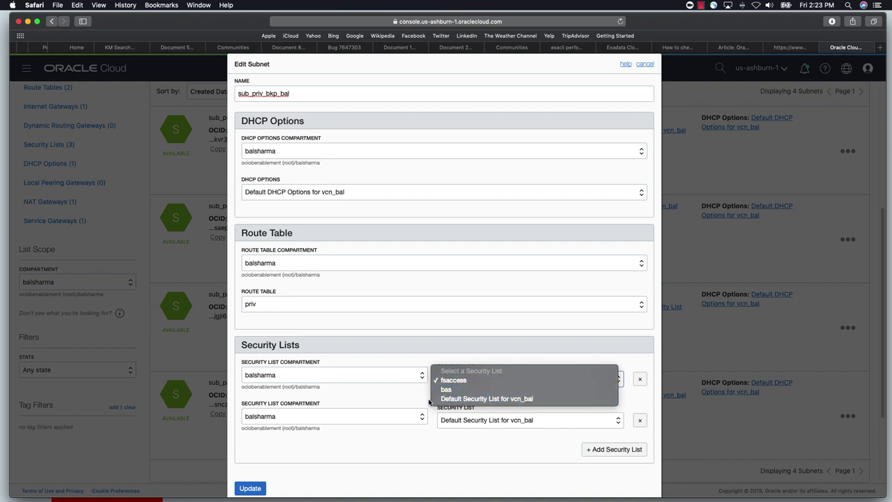
click(371, 402)
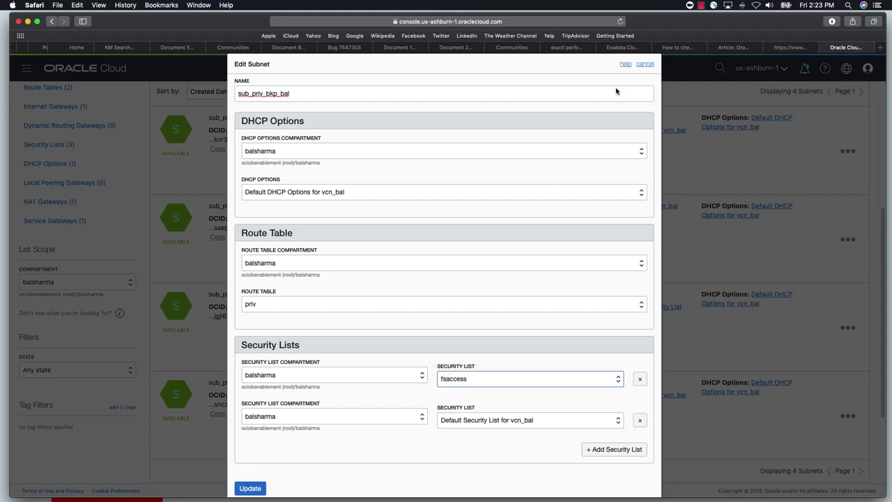
click(643, 64)
Compare the route tables assigned to sub_pub_bas_bal and sub_priv_bkp_bal
scroll(259, 286, up, 2)
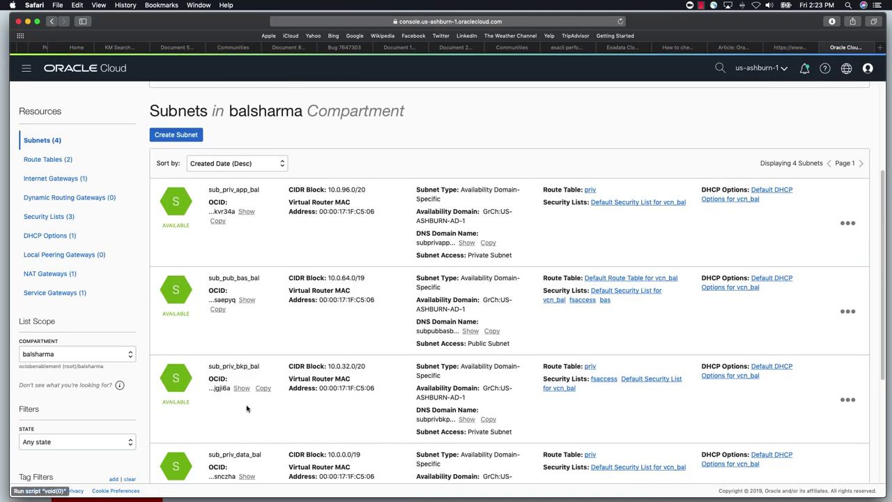
scroll(249, 408, up, 1)
scroll(243, 343, down, 1)
scroll(246, 342, down, 4)
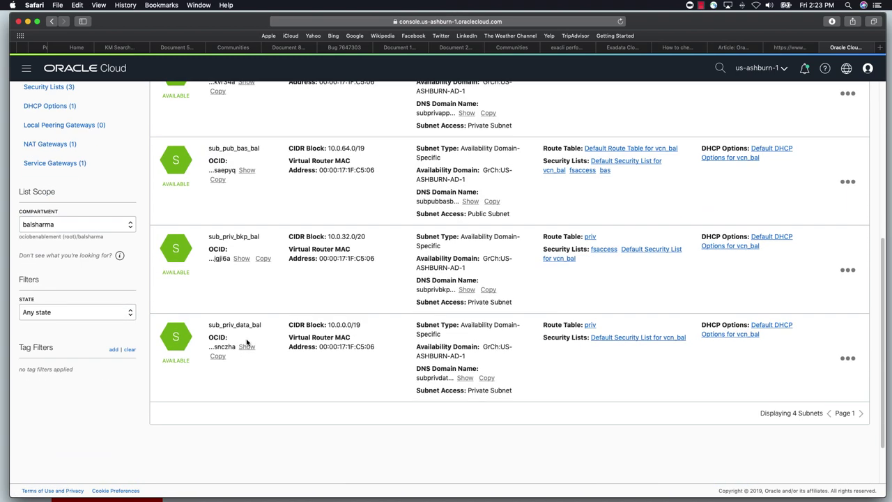
scroll(236, 221, up, 1)
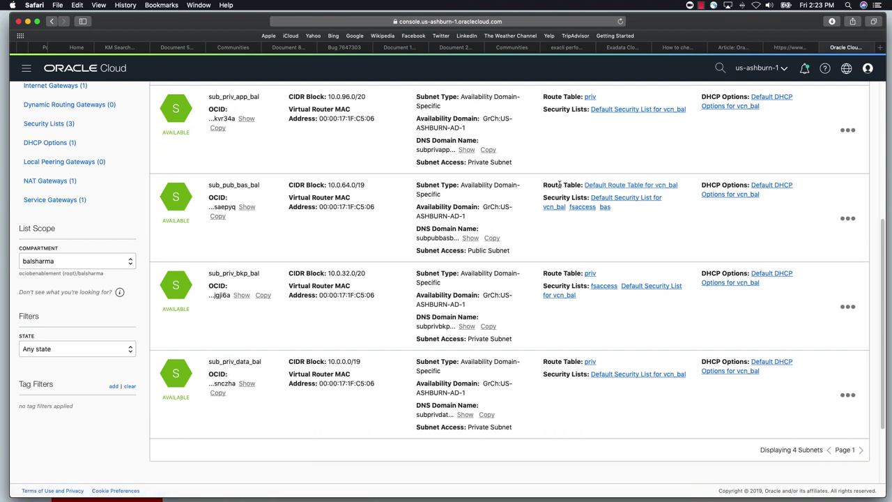
drag(555, 185, 571, 185)
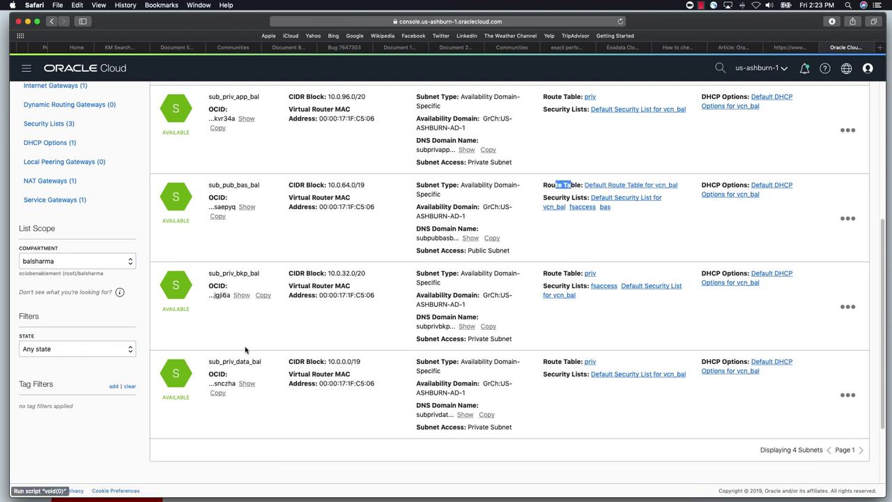
drag(552, 273, 569, 273)
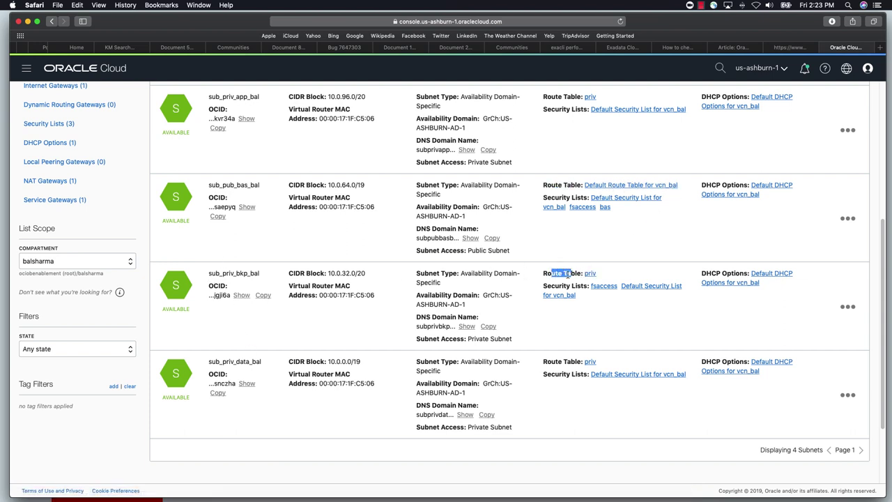
Inspect the priv route table's NAT Gateway and Service Gateway rules, then return to Route Tables
click(590, 274)
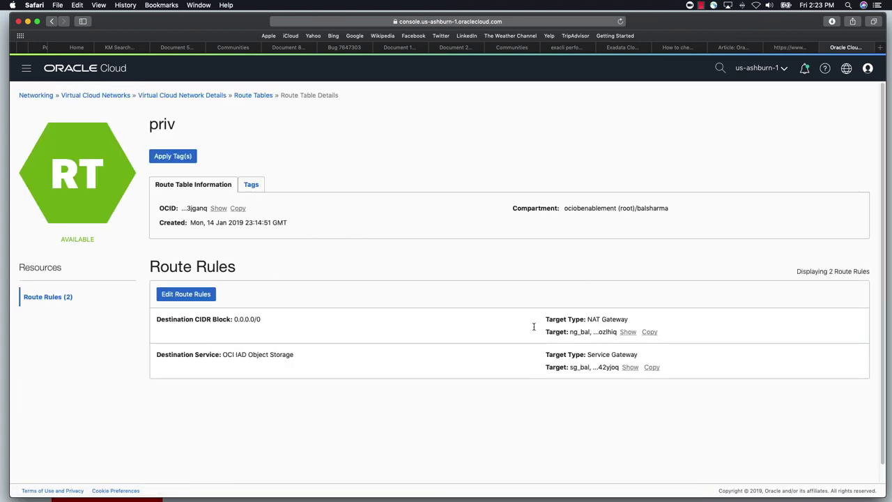
drag(598, 317, 607, 320)
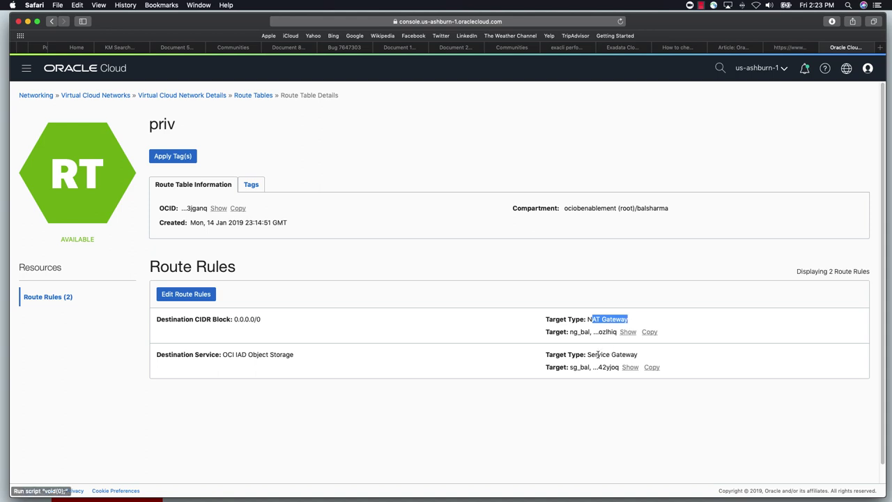
drag(592, 355, 638, 355)
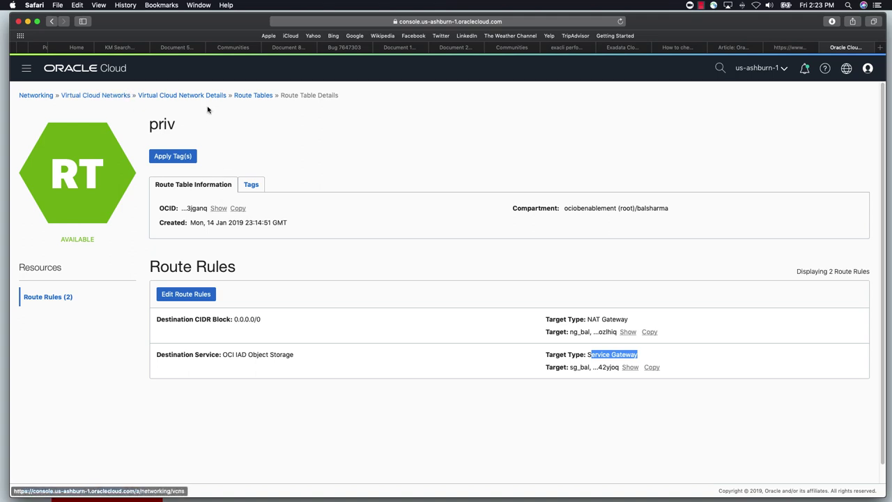
click(253, 98)
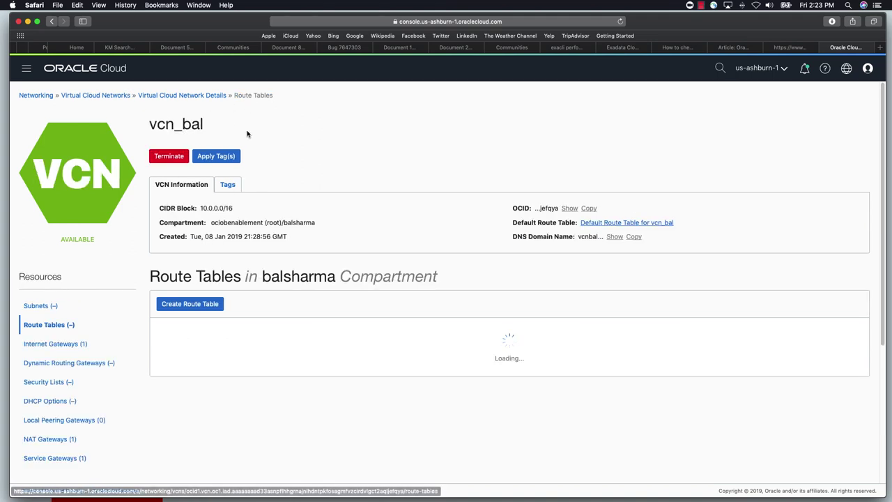
Check vcn_bal's internet gateway ig_bal and the bas security list's SSH ingress rule
click(204, 97)
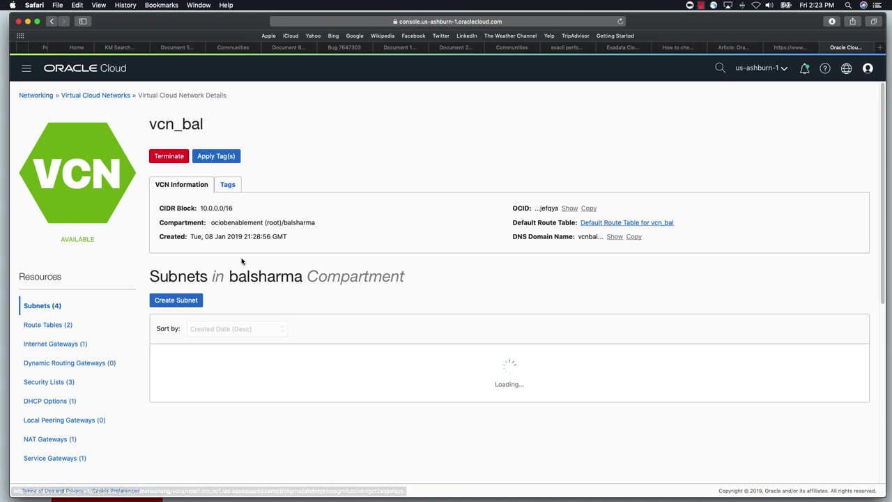
click(68, 345)
drag(209, 328, 227, 329)
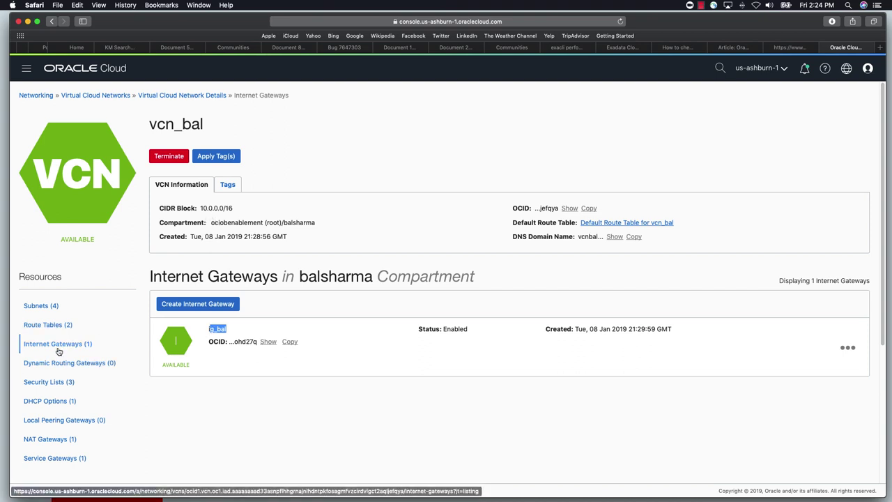
click(50, 383)
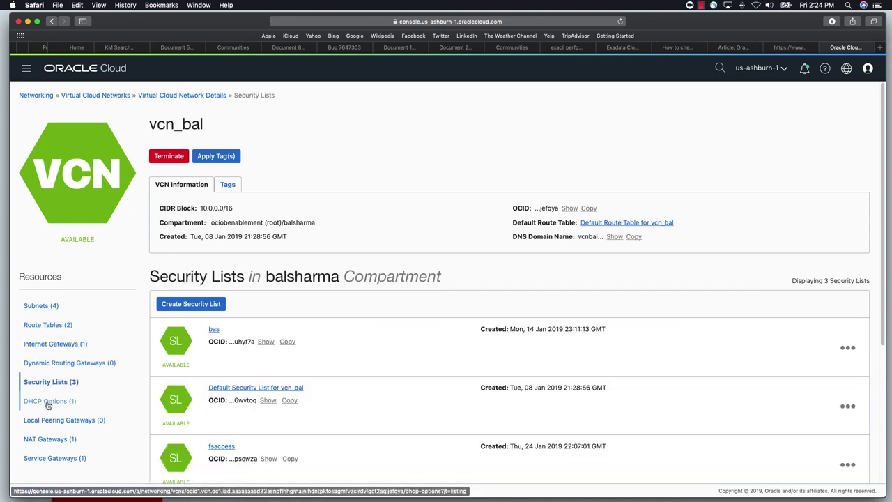
scroll(223, 348, down, 1)
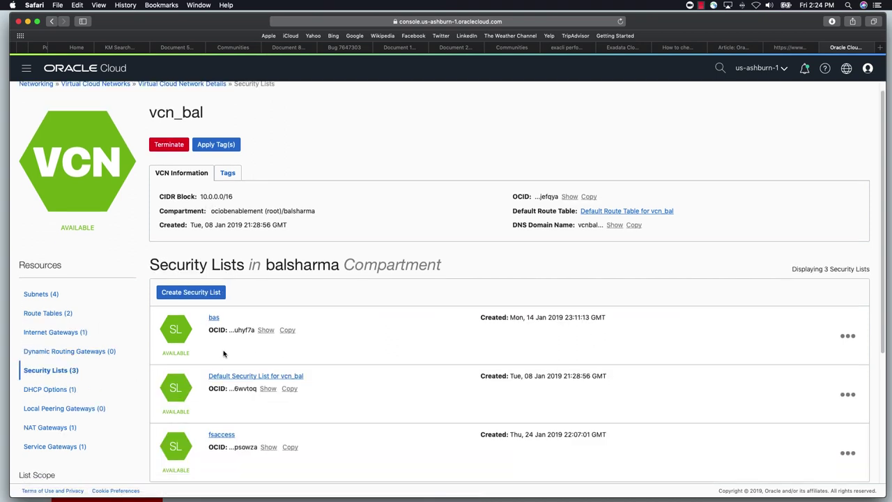
click(214, 316)
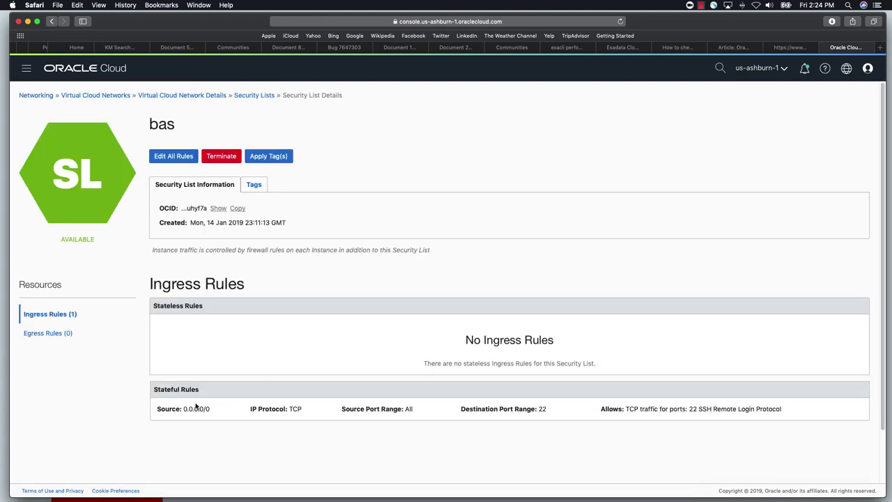
drag(180, 411, 693, 403)
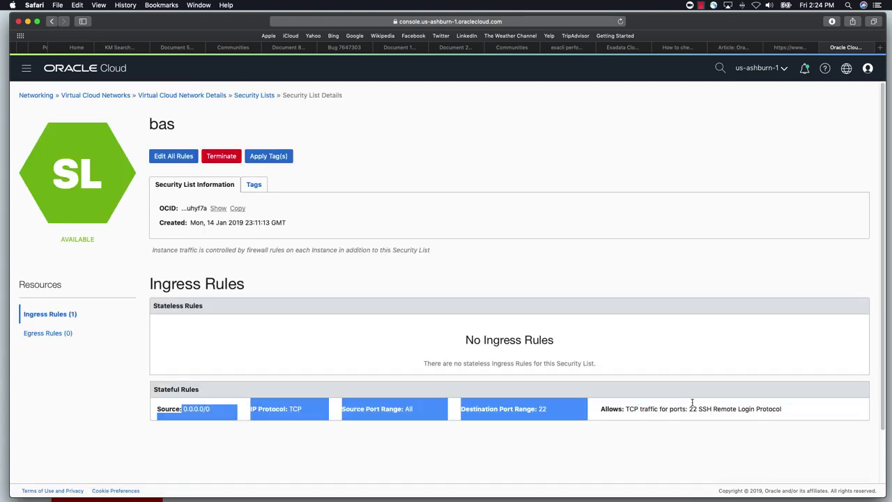
click(250, 97)
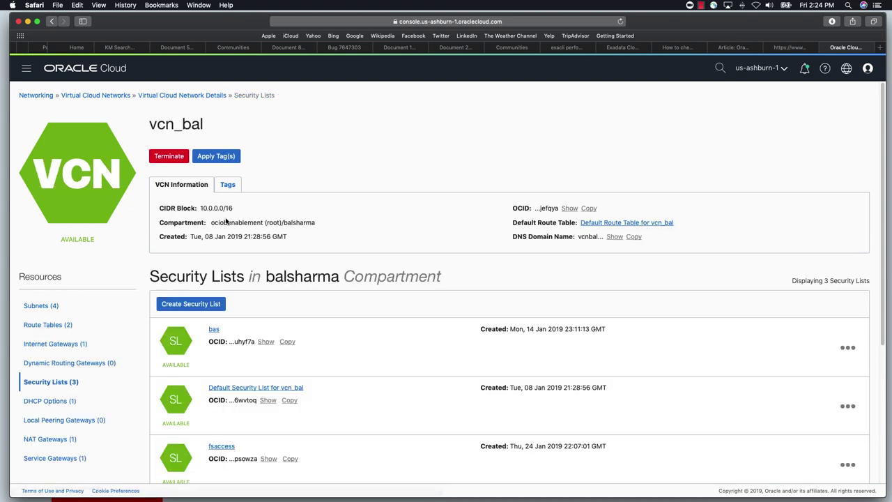
Review the Default Security List's three stateful ingress rules, including TCP port 3389
click(243, 389)
scroll(264, 386, down, 2)
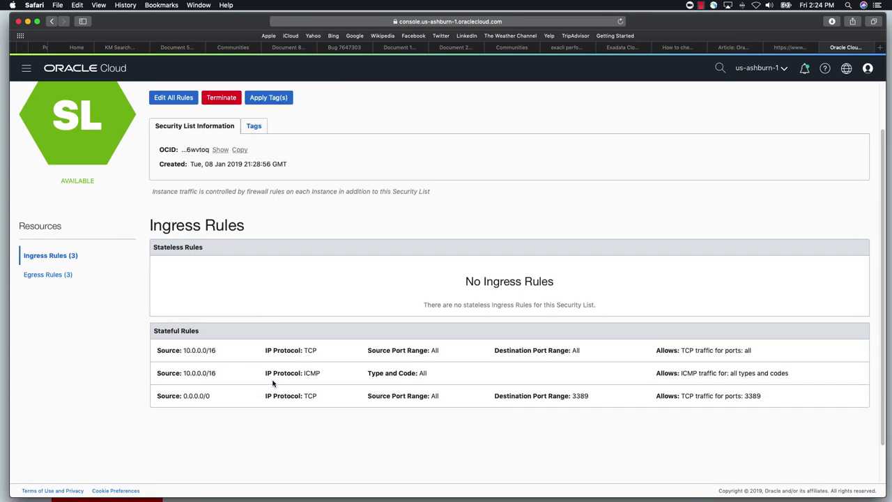
drag(300, 350, 322, 372)
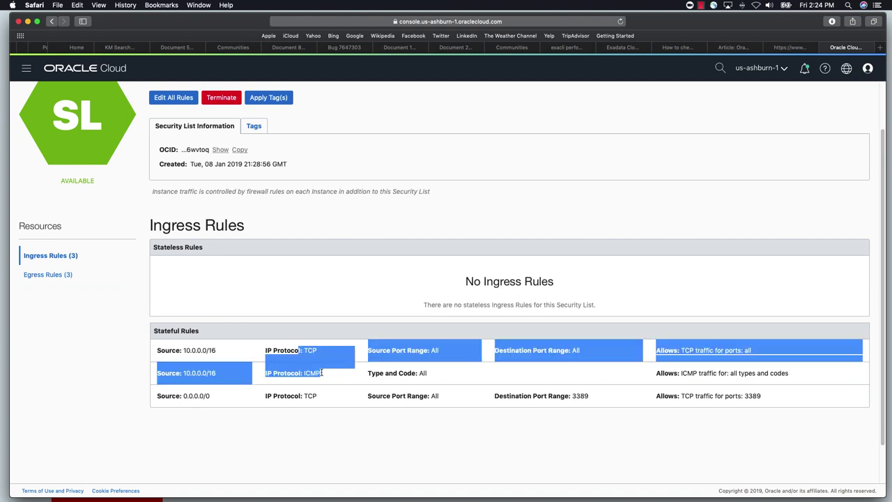
click(795, 377)
drag(791, 374, 171, 348)
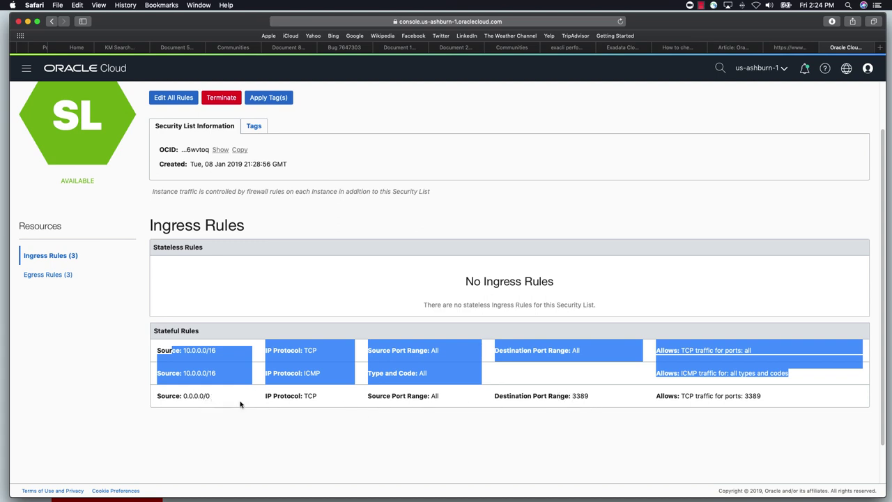
drag(569, 396, 590, 396)
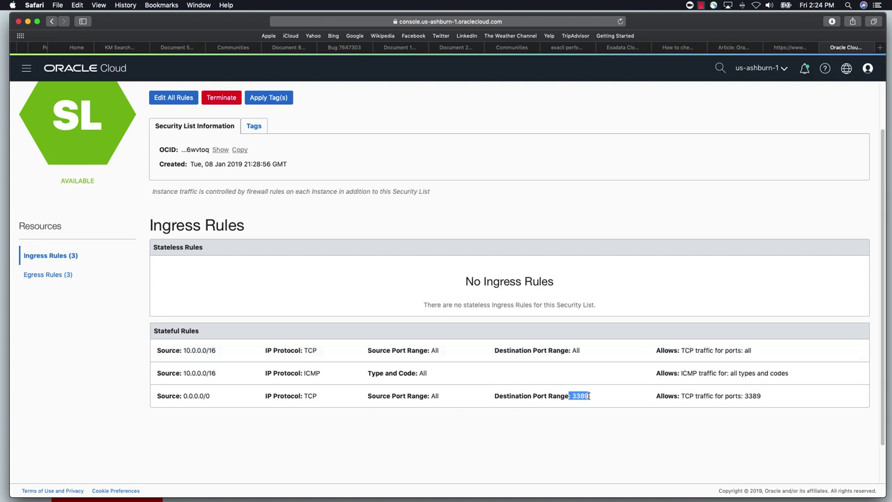
drag(714, 396, 760, 398)
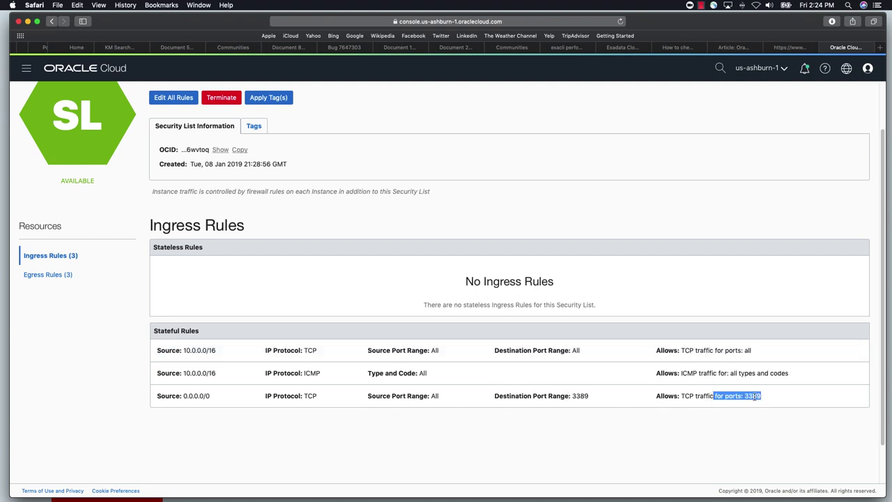
scroll(318, 182, up, 2)
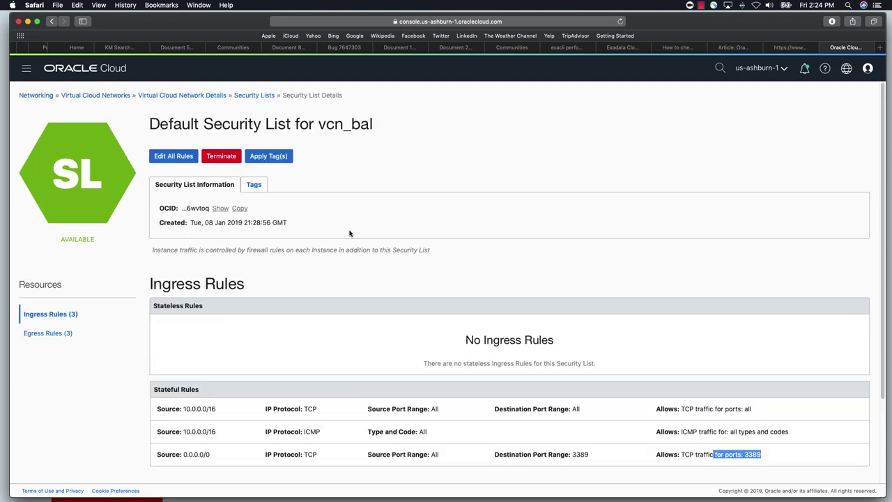
click(255, 96)
Open the fsaccess security list and review its stateful ingress rules
click(225, 394)
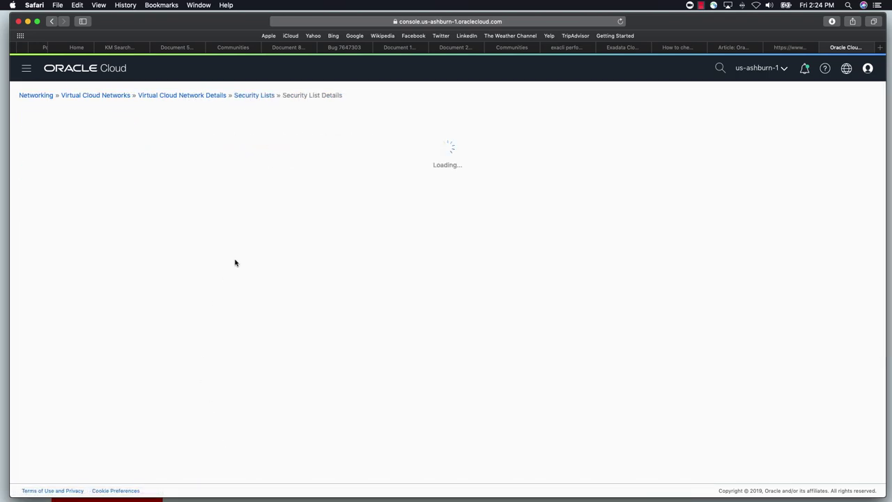
scroll(292, 400, down, 1)
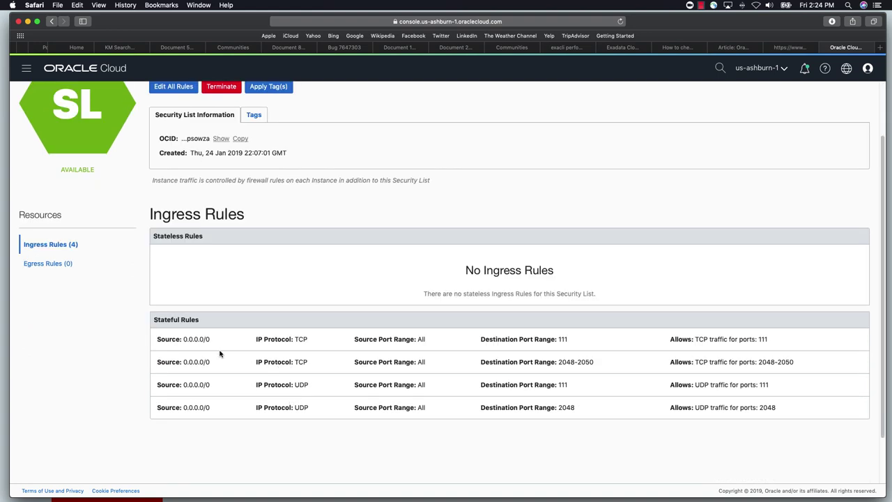
drag(712, 339, 779, 412)
click(742, 428)
scroll(313, 316, up, 1)
scroll(313, 316, up, 2)
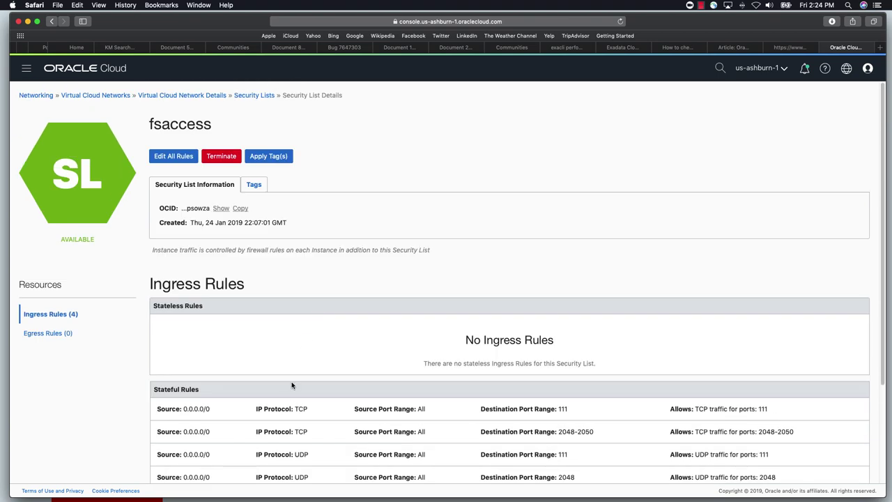
Open Edit All Rules and leave Ingress Rule 1's source type as CIDR
click(172, 158)
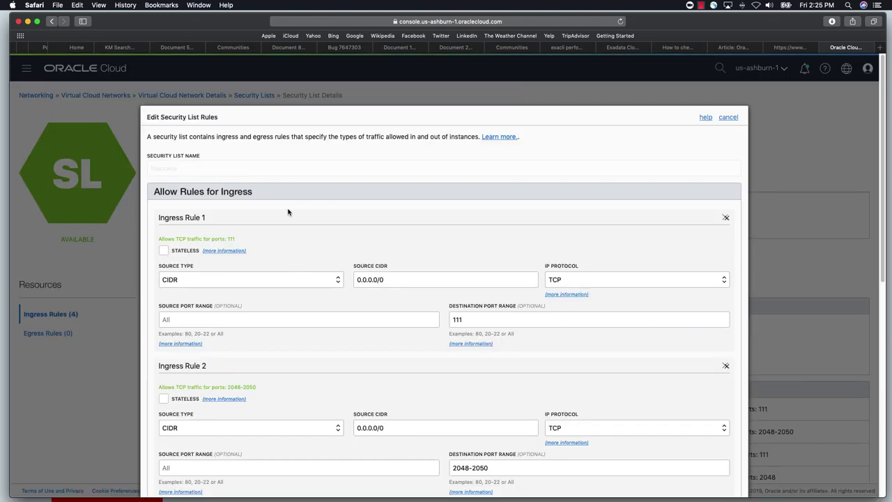
scroll(244, 289, down, 2)
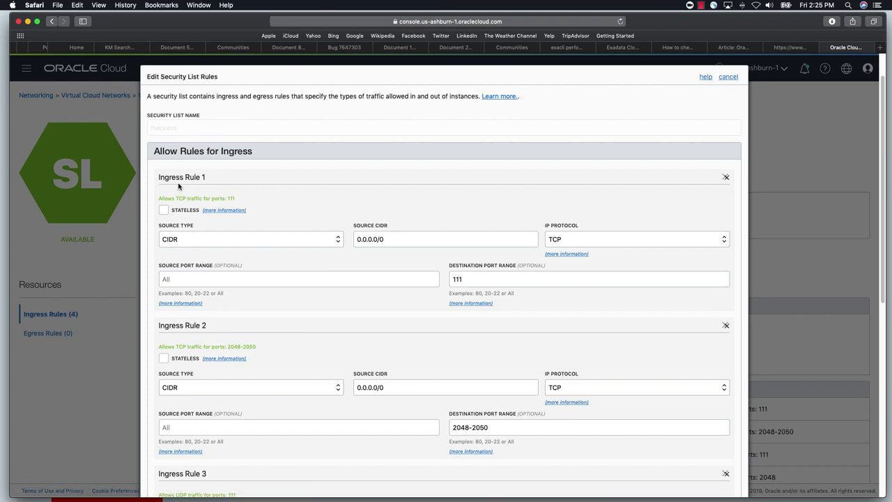
click(243, 241)
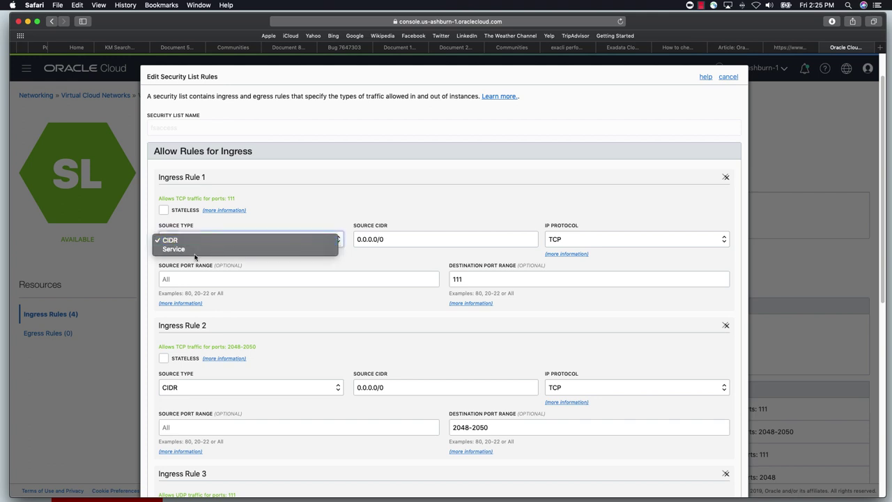
click(294, 214)
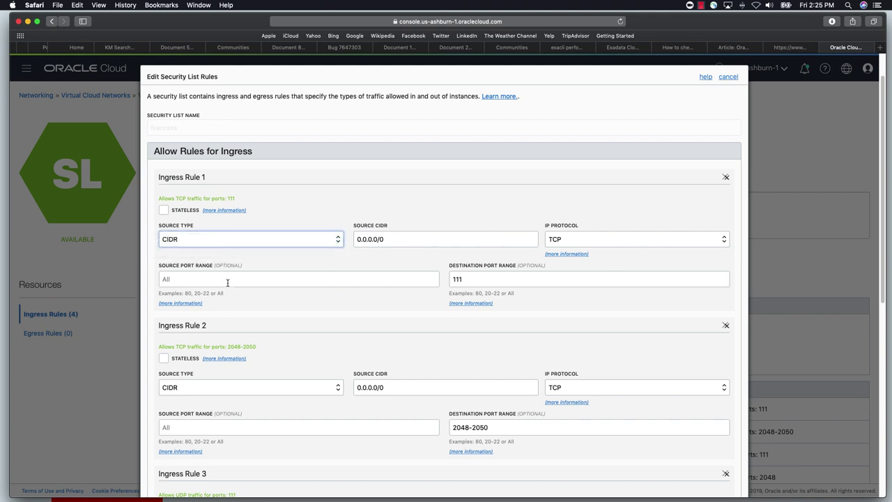
scroll(539, 283, down, 10)
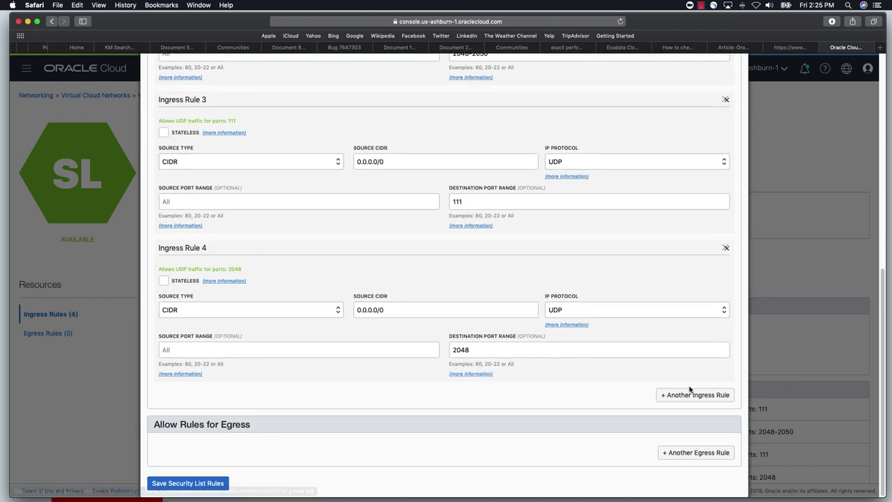
Add a fifth ingress rule, inspect its CIDR and port range fields, then cancel the edits
click(682, 395)
scroll(487, 387, down, 4)
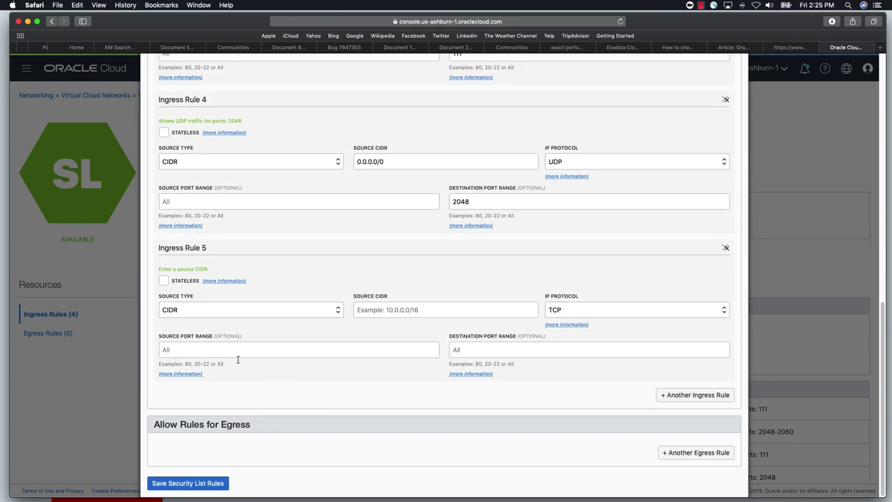
click(410, 310)
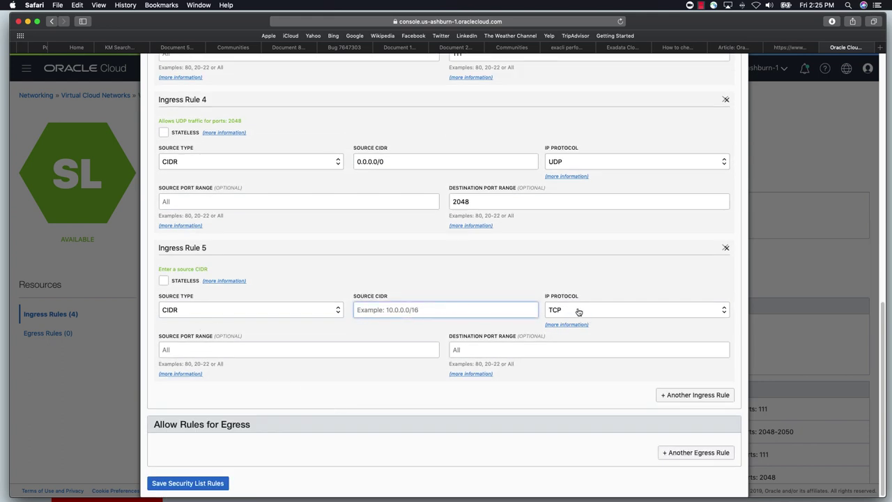
click(324, 352)
click(487, 352)
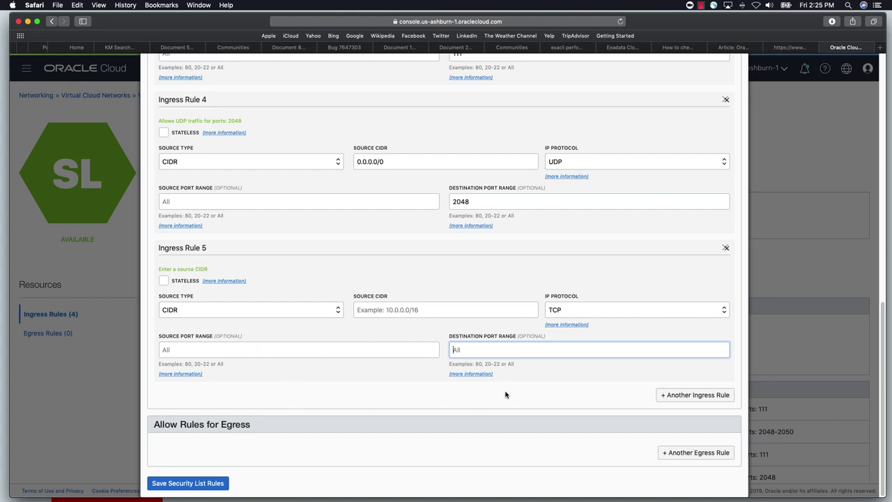
scroll(502, 380, up, 15)
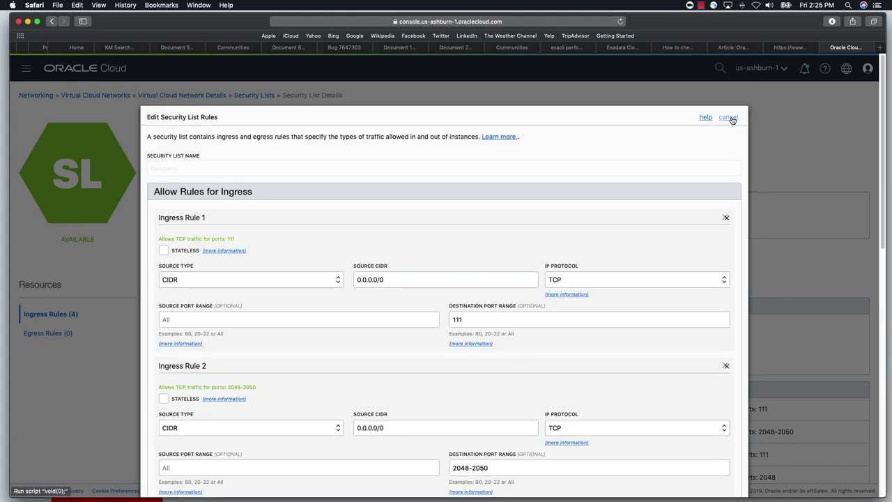
click(729, 118)
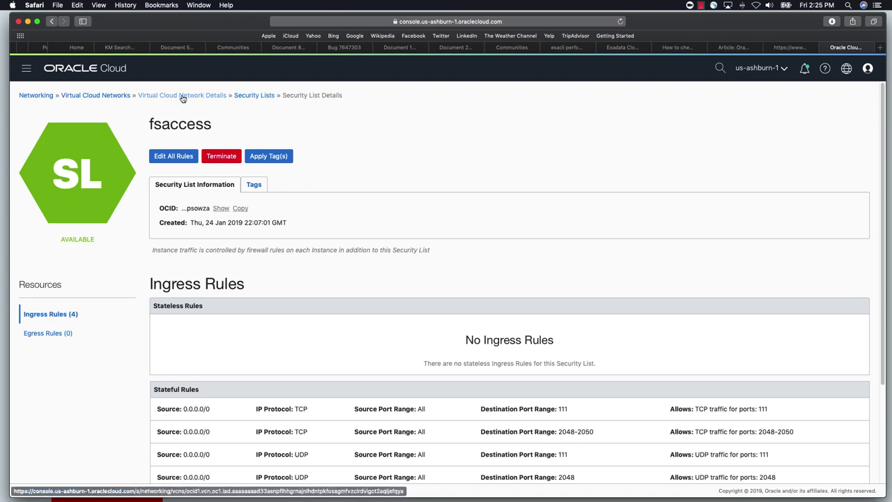
Return to vcn_bal, go to Bare Metal, VM, and Exadata DB Systems, and begin Launch DB System
click(199, 97)
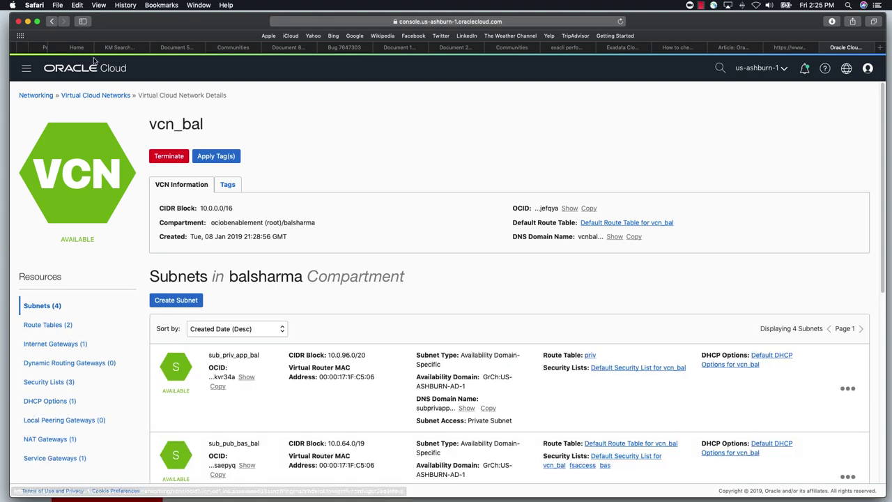
click(26, 71)
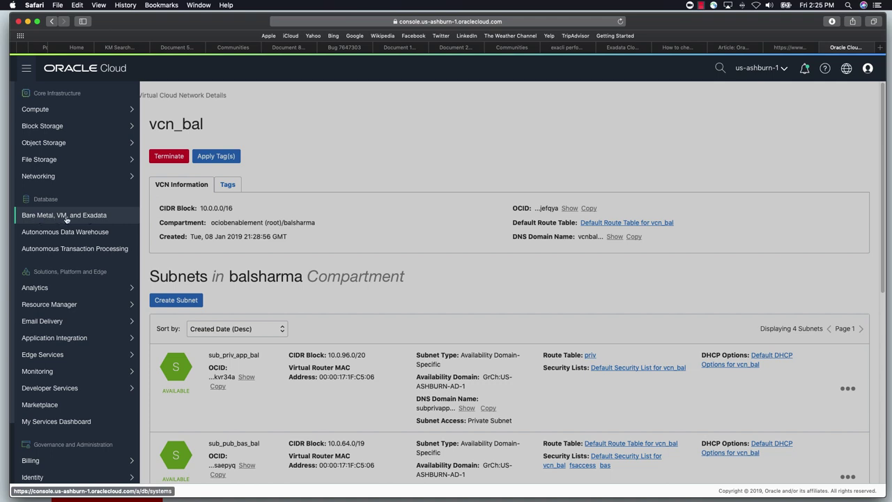
click(67, 217)
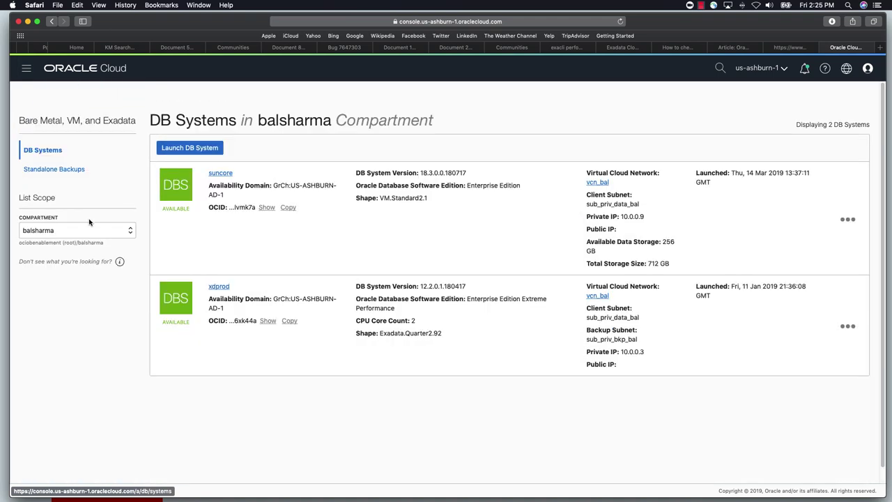
click(195, 150)
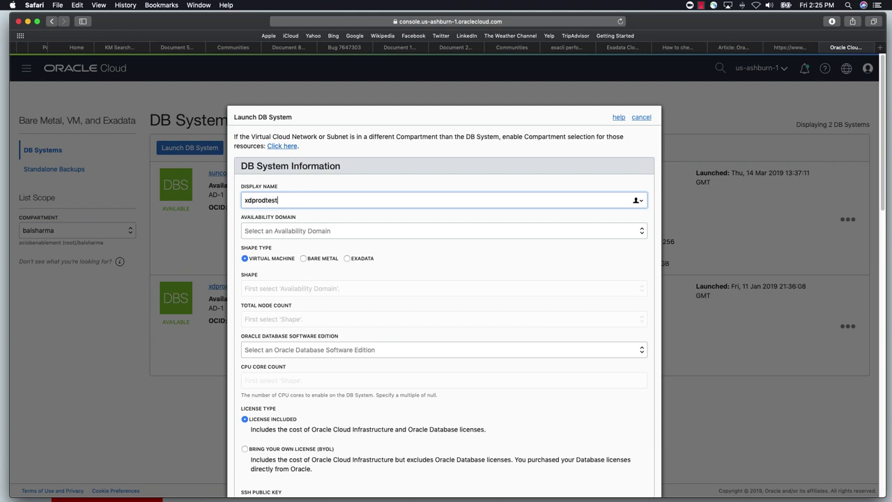
Choose US-ASHBURN-AD-1 and the Exadata.Quarter2.92 shape, after briefly trying Exadata.Half2.184
click(322, 233)
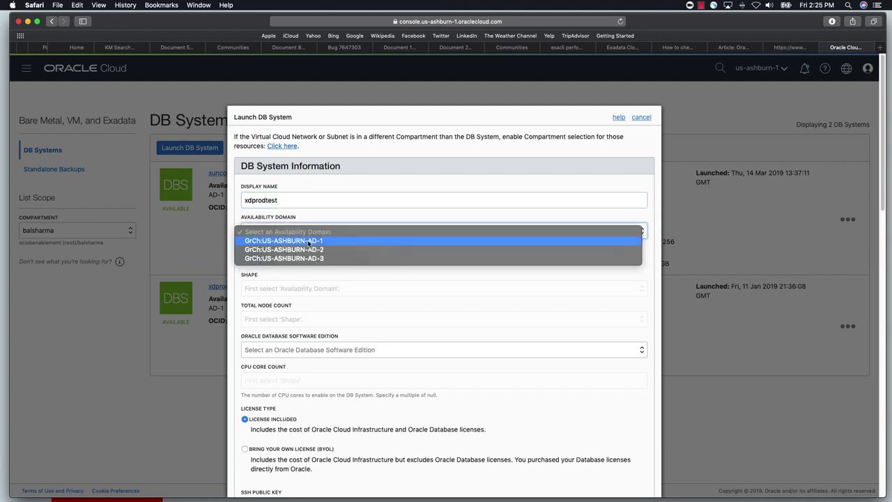
key(Escape)
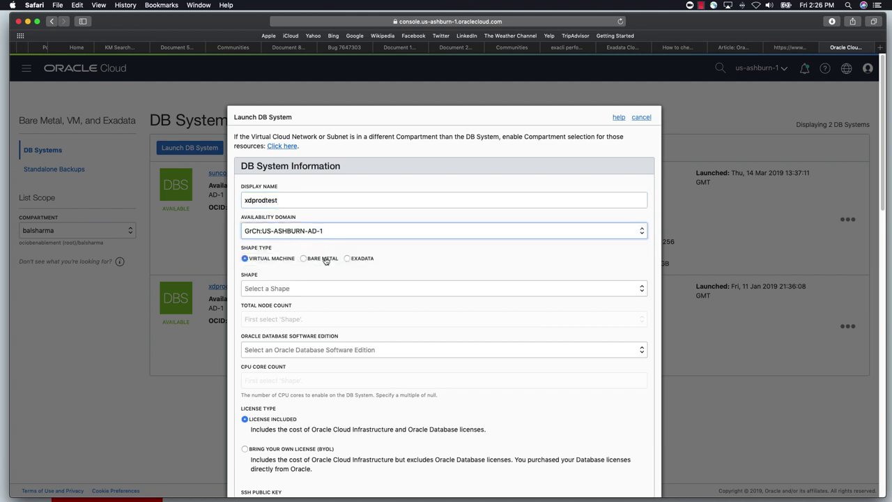
click(347, 260)
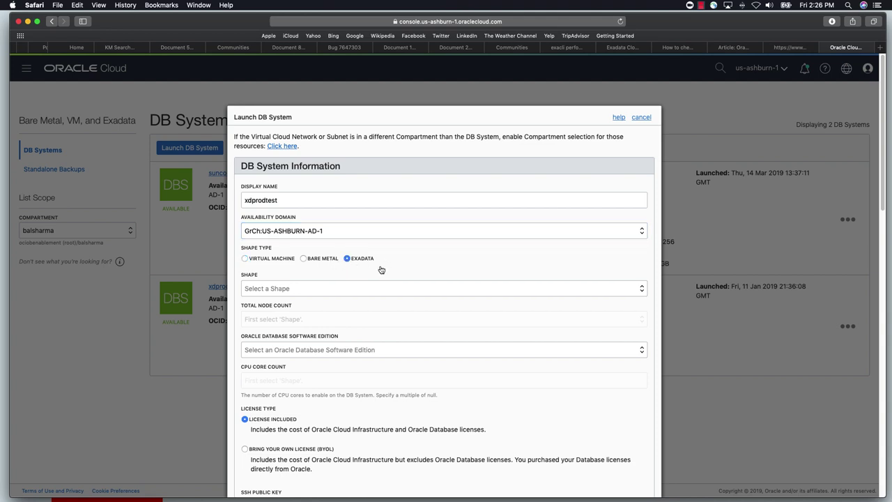
click(363, 292)
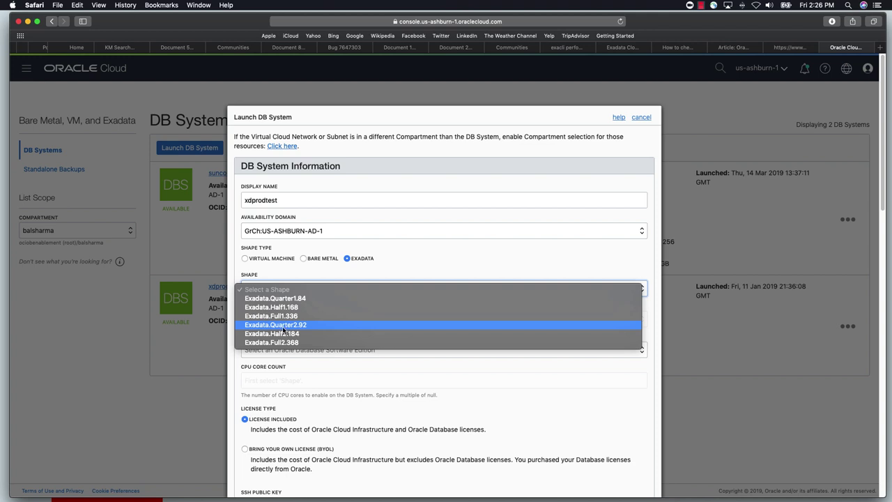
click(293, 327)
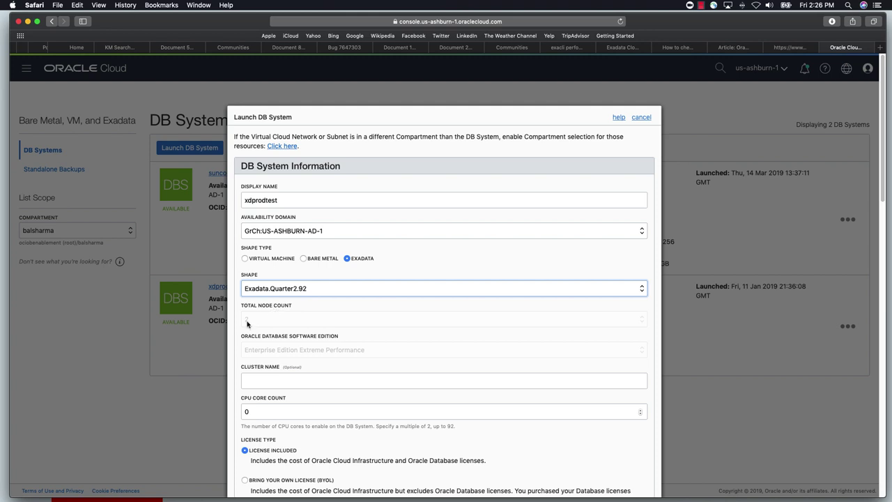
click(318, 280)
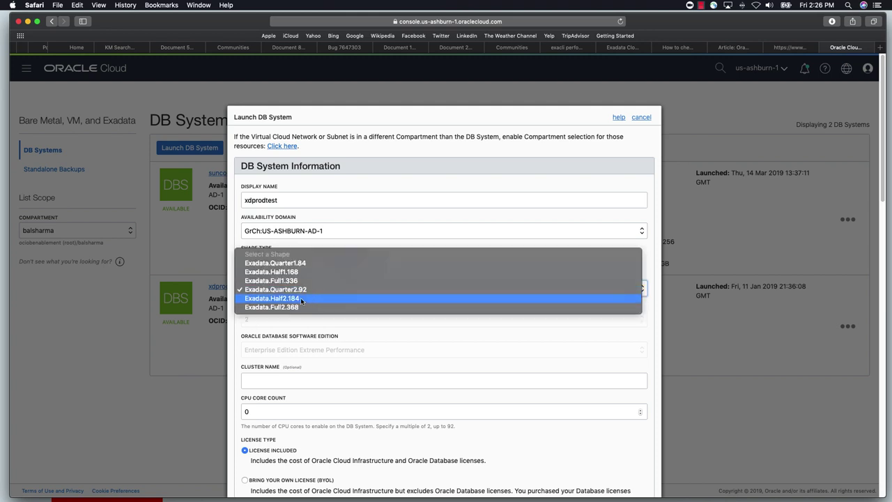
click(301, 299)
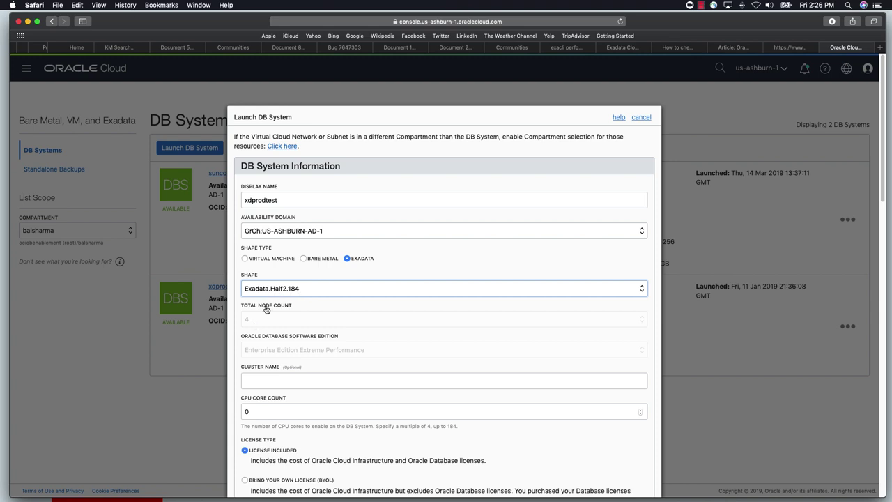
click(308, 290)
click(299, 282)
Enter cluster name clustertest and set the CPU core count to 6
click(301, 380)
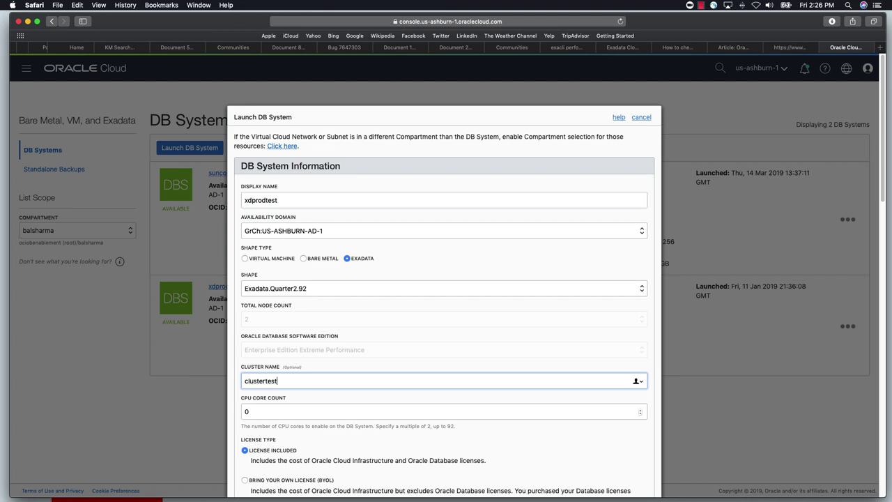
drag(302, 415, 240, 414)
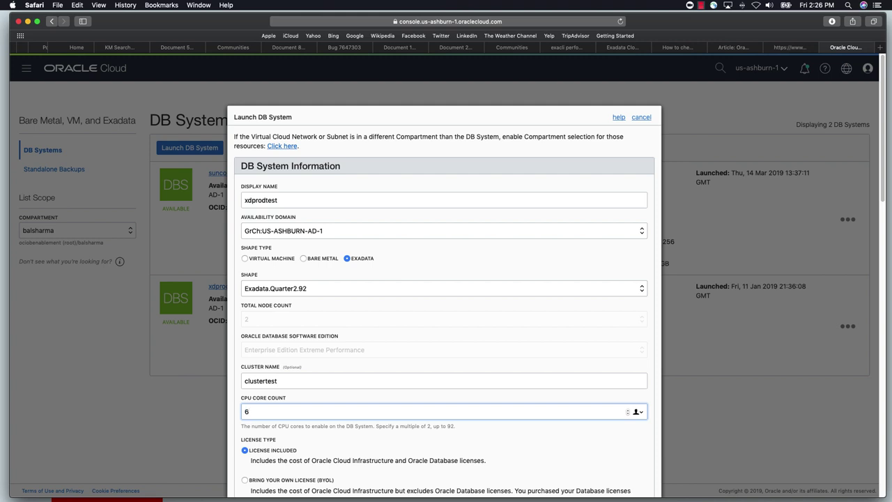
scroll(279, 425, down, 3)
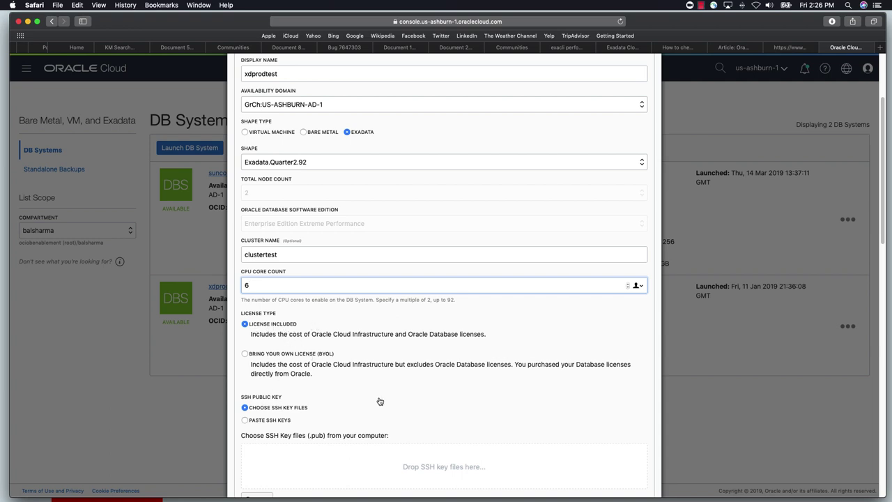
scroll(381, 402, down, 2)
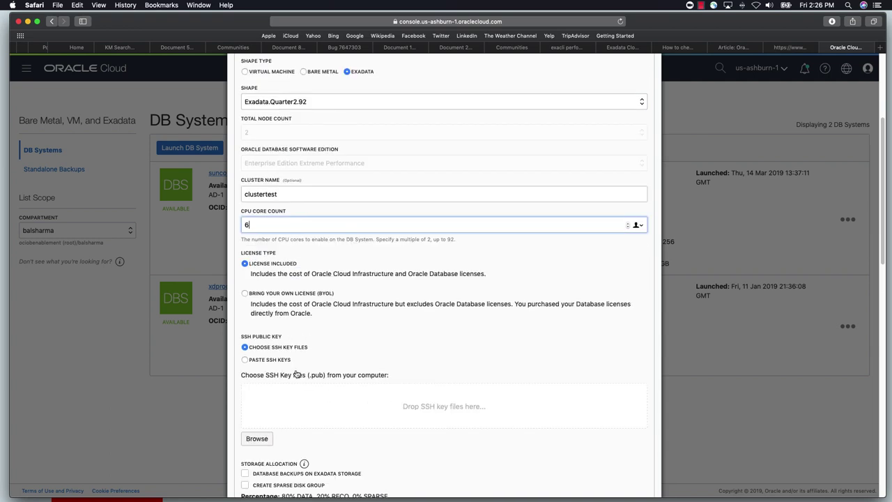
Attach balskey.pub as the SSH key and check the 80% DATA, 20% RECO storage split
click(272, 431)
click(258, 438)
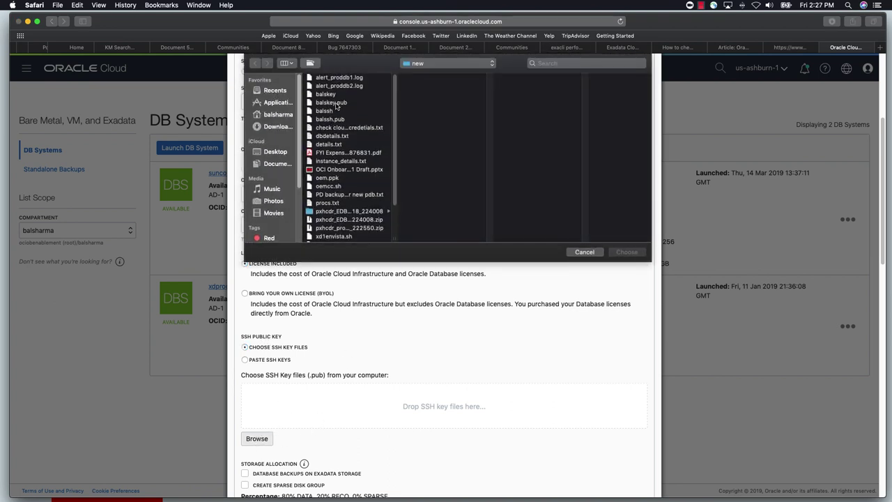
click(334, 103)
click(626, 252)
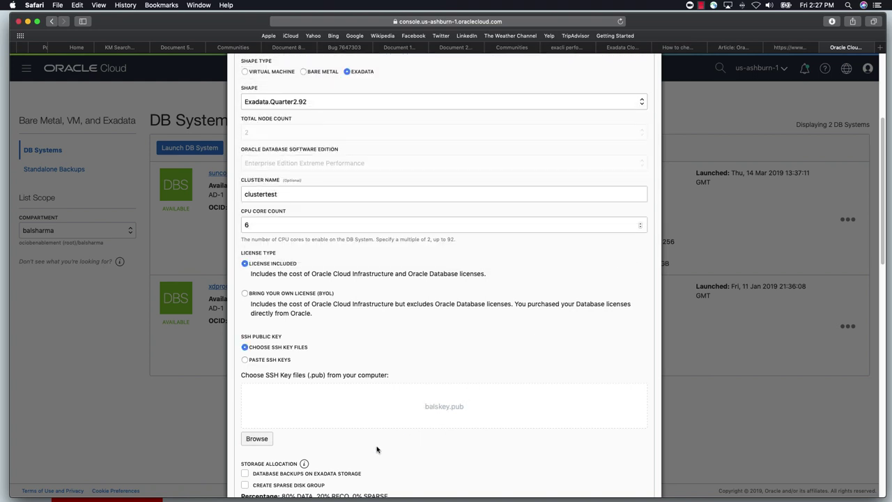
scroll(390, 432, down, 3)
scroll(395, 431, down, 2)
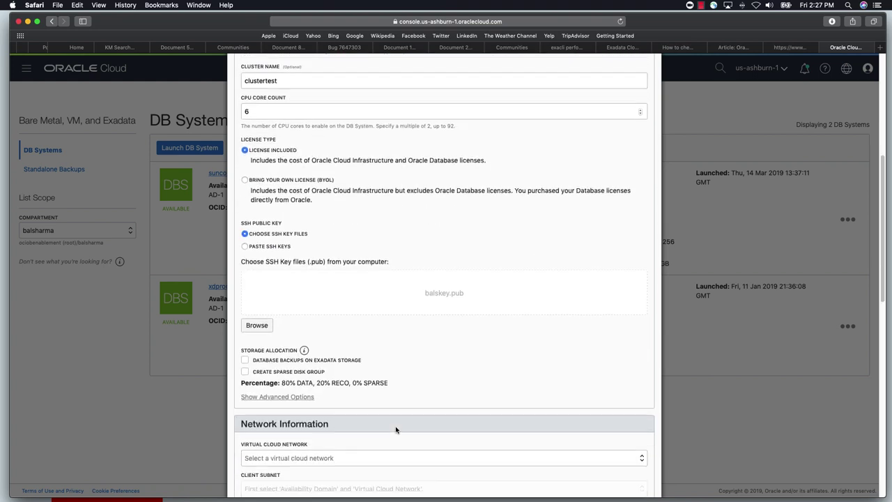
scroll(381, 332, down, 1)
scroll(380, 332, down, 1)
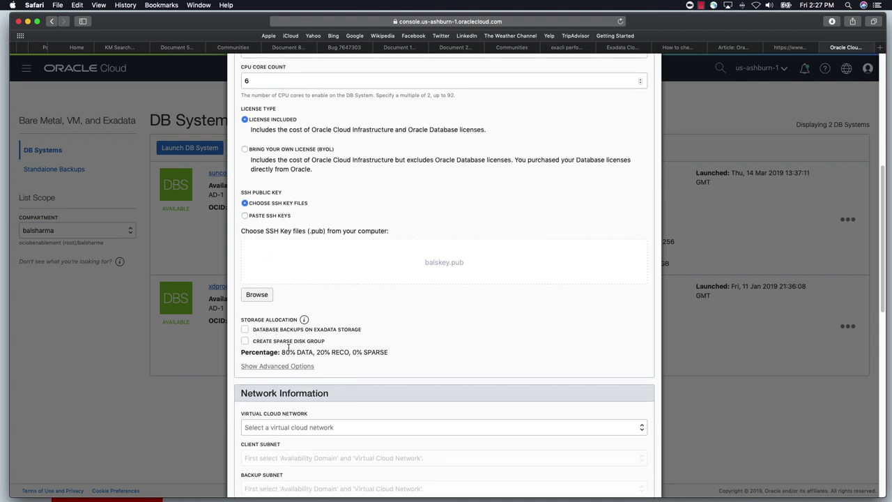
drag(281, 354, 388, 356)
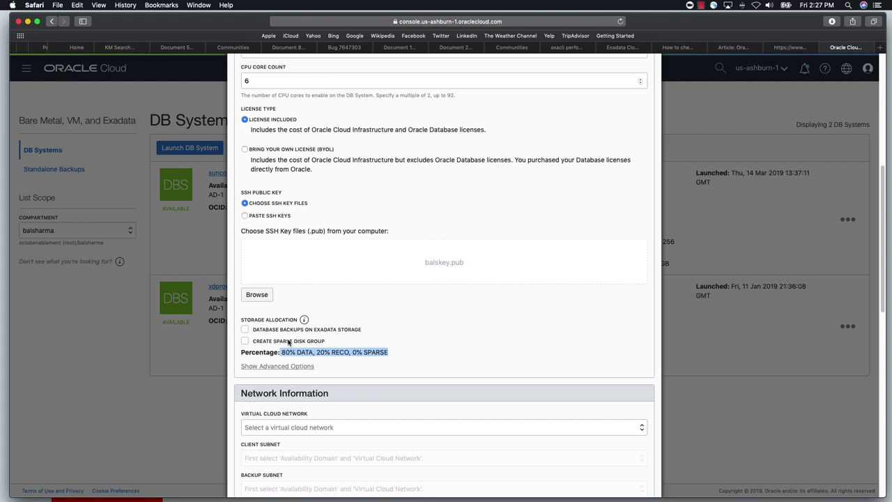
Check Exadata-storage backups and sparse disk group, yielding 35% DATA, 50% RECO, 15% SPARSE
click(245, 331)
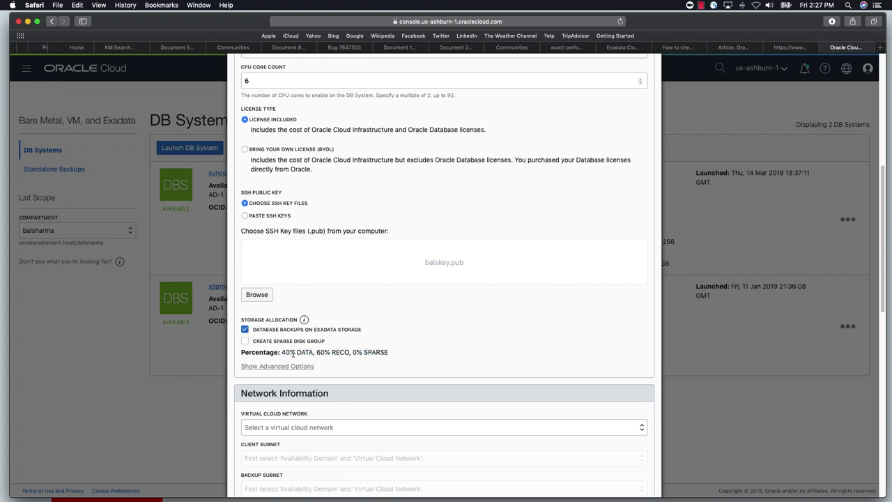
drag(284, 352, 346, 354)
click(246, 342)
double_click(357, 352)
drag(357, 353, 377, 354)
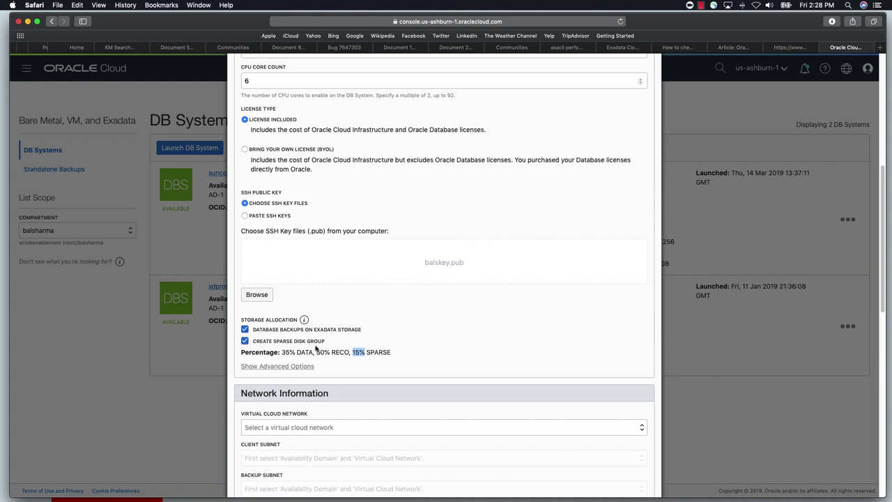
click(393, 352)
drag(394, 352, 367, 352)
drag(324, 352, 366, 352)
scroll(380, 394, down, 5)
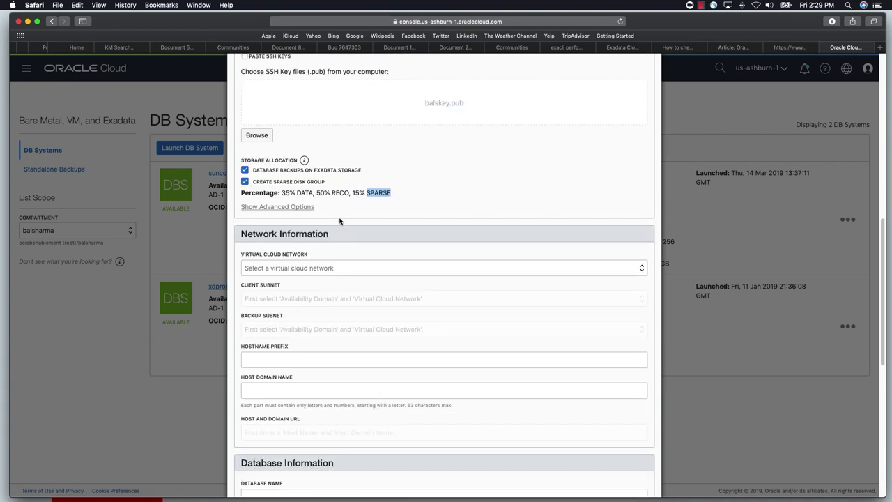
Reveal the advanced storage options
click(277, 207)
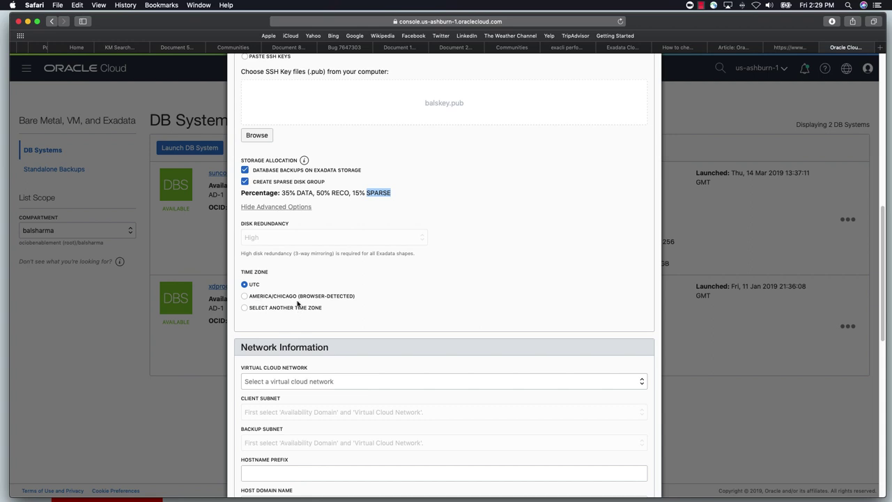
scroll(344, 355, down, 1)
scroll(343, 355, down, 2)
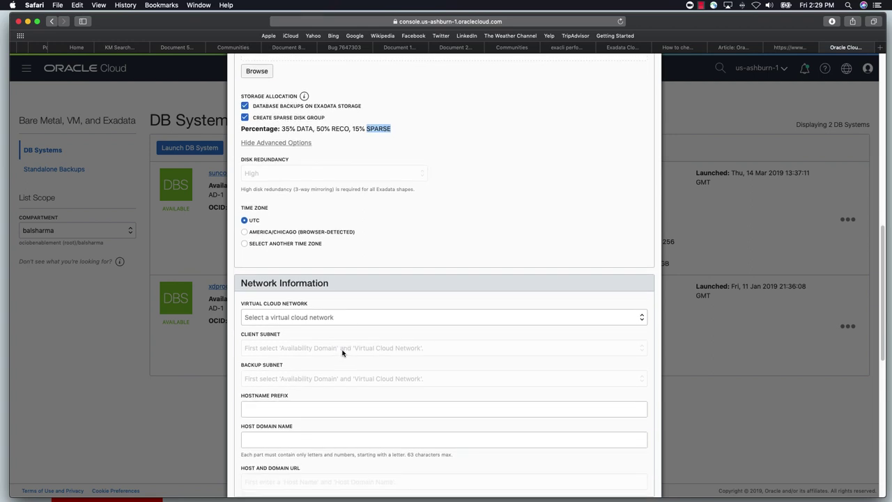
scroll(342, 355, down, 4)
Set network vcn_bal, subnets sub_priv_data_bal and sub_priv_bkp_bal, and hostname prefix testxd
click(325, 248)
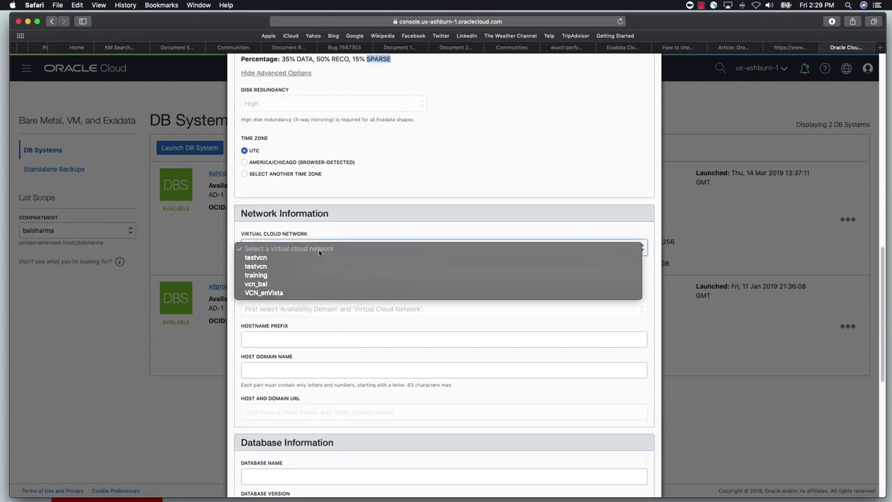
click(263, 285)
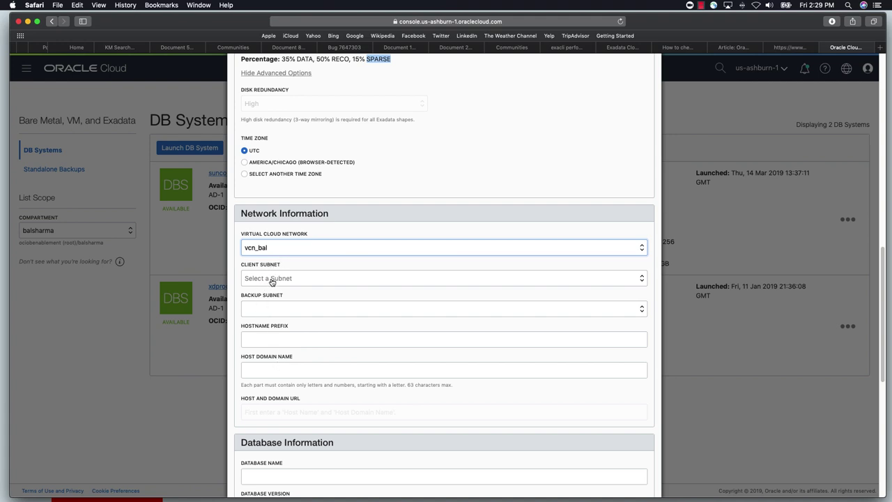
click(271, 279)
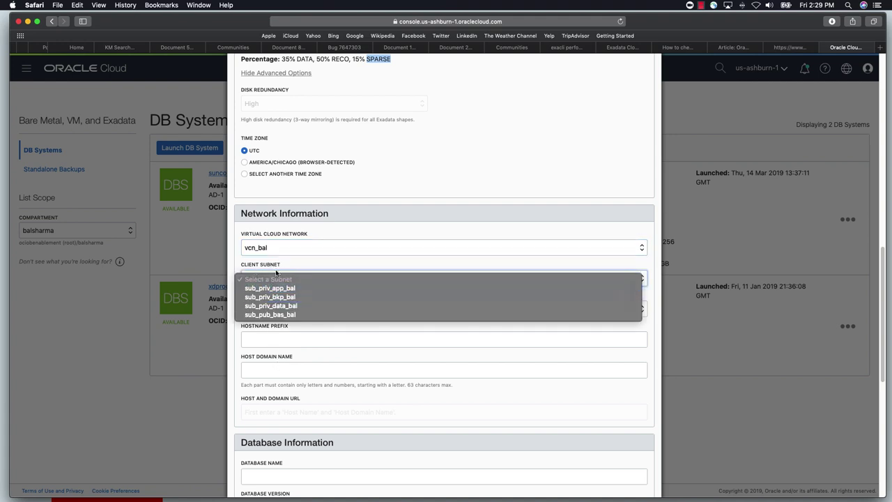
click(273, 306)
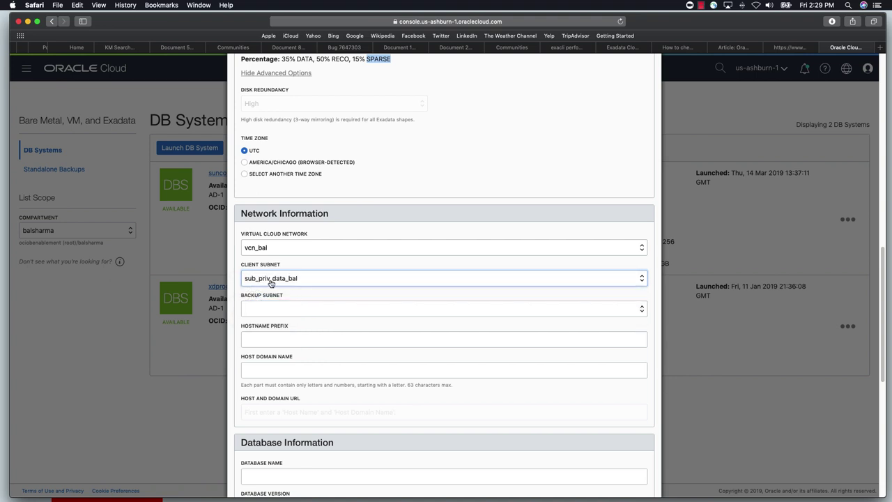
click(277, 306)
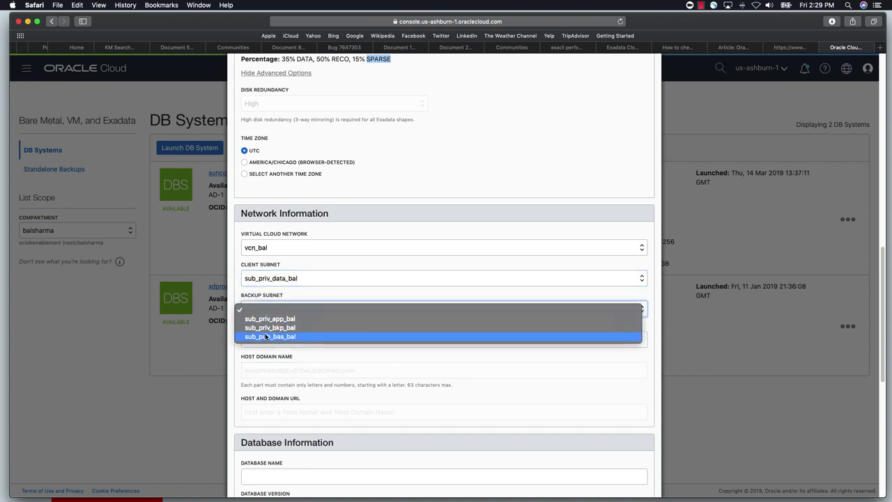
click(269, 327)
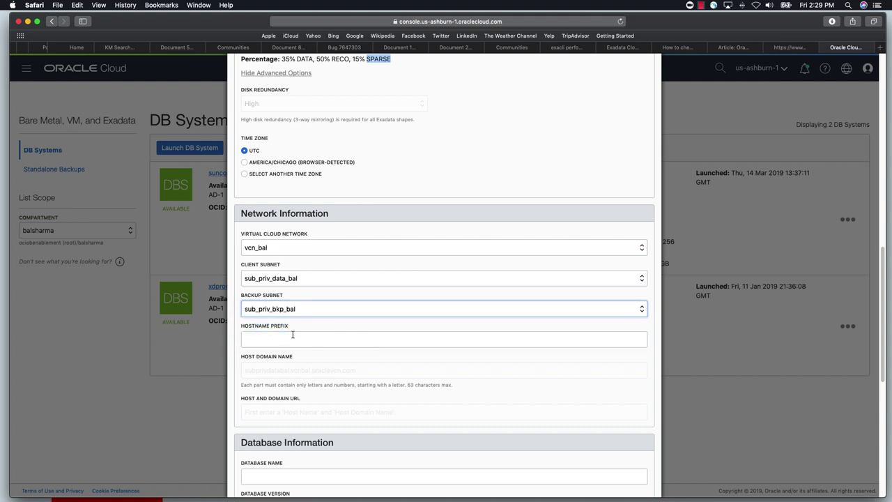
click(277, 340)
text(te)
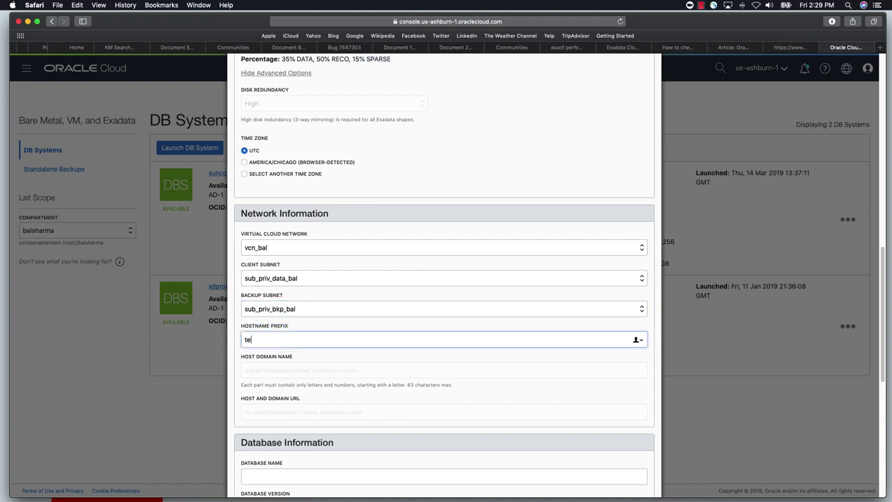
text(stxd)
scroll(305, 418, down, 3)
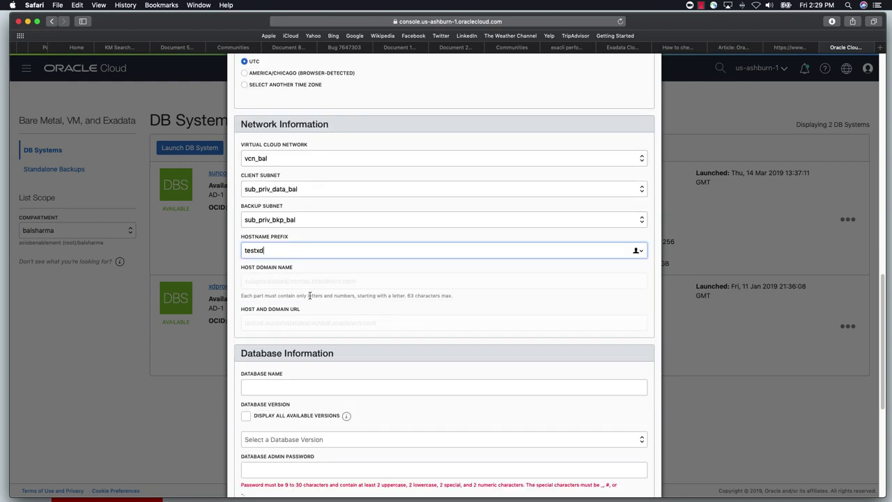
scroll(310, 295, down, 4)
scroll(310, 296, down, 2)
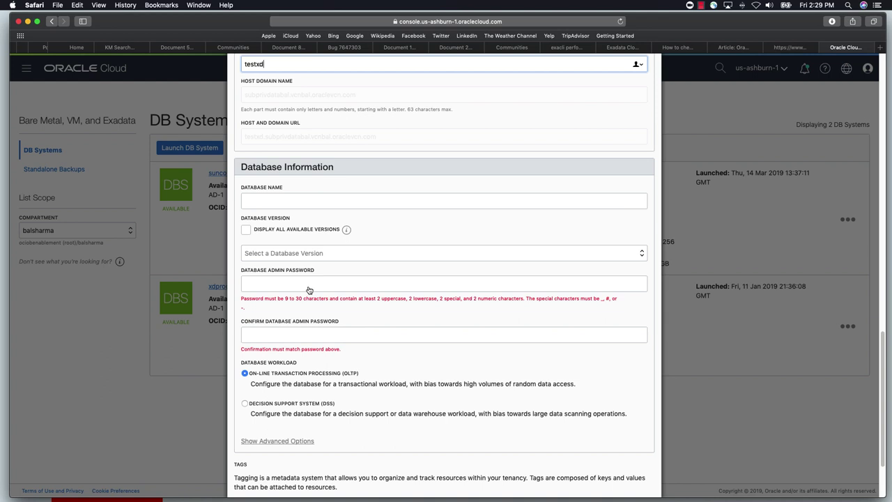
Name the database testdb and pick version 18.0.0.0 (latest) from all available versions
scroll(309, 195, down, 1)
click(299, 187)
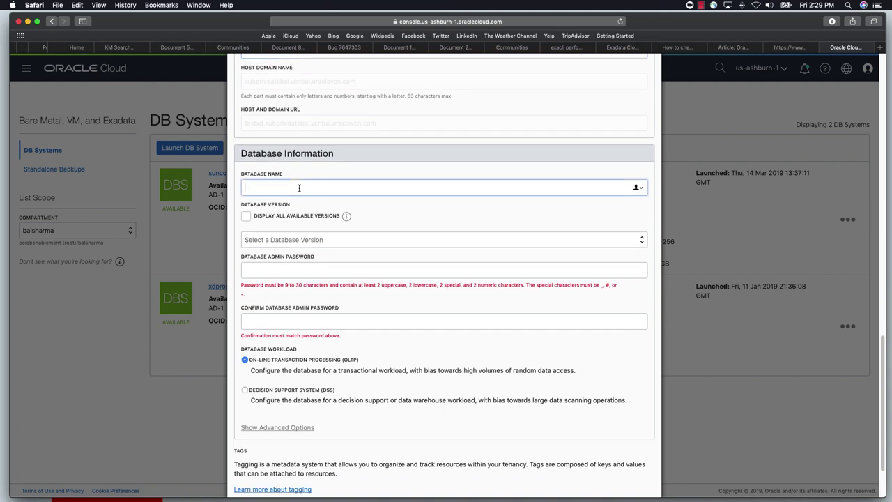
text(testdb)
click(246, 219)
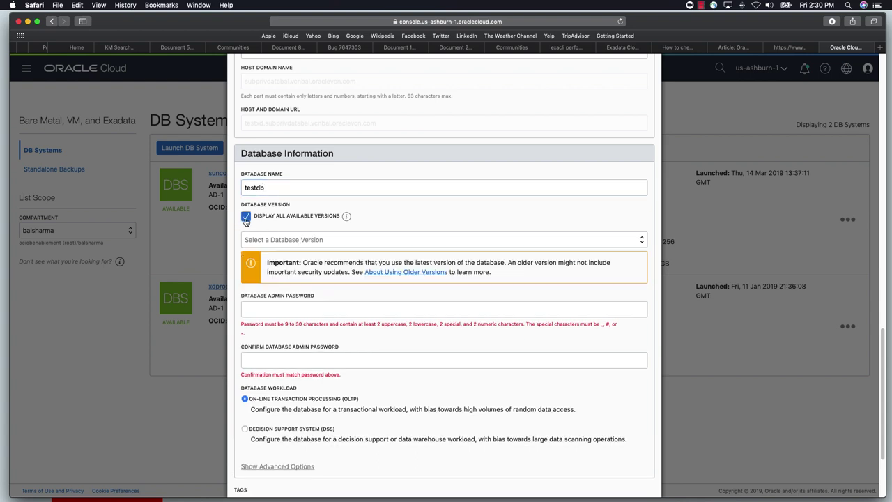
click(315, 245)
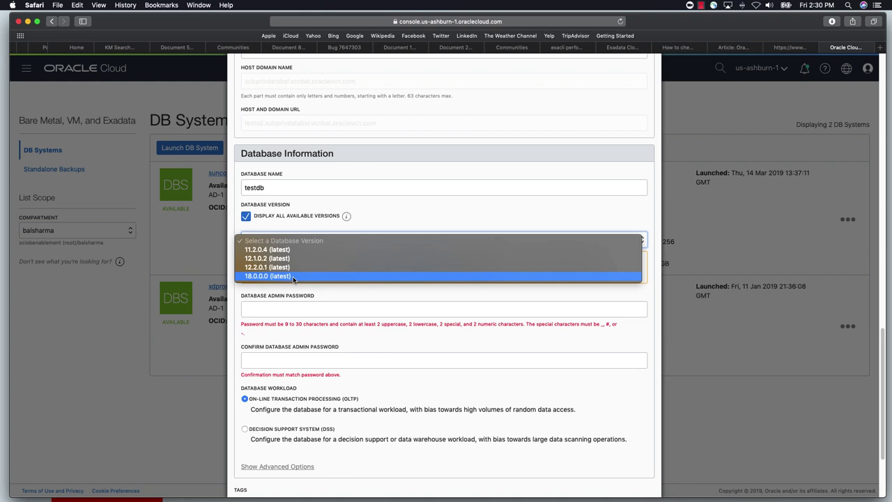
click(292, 276)
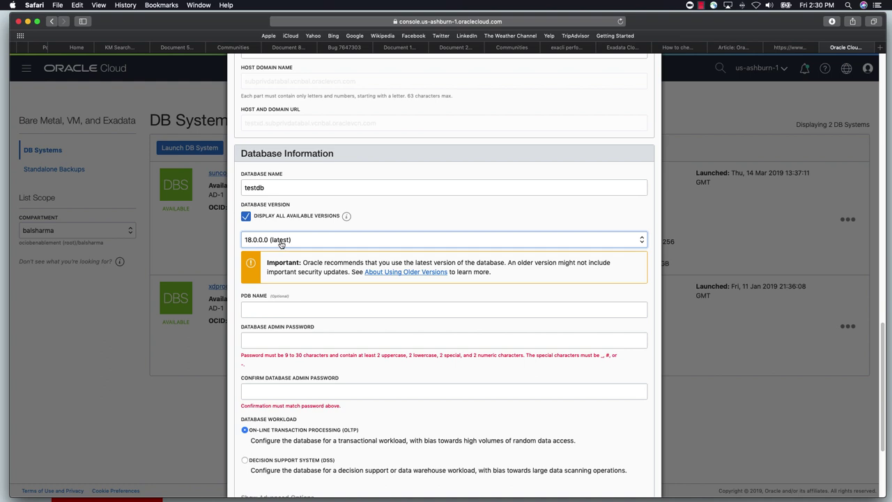
Enter PDB name testpdb and type the admin password, then confirm it
click(279, 309)
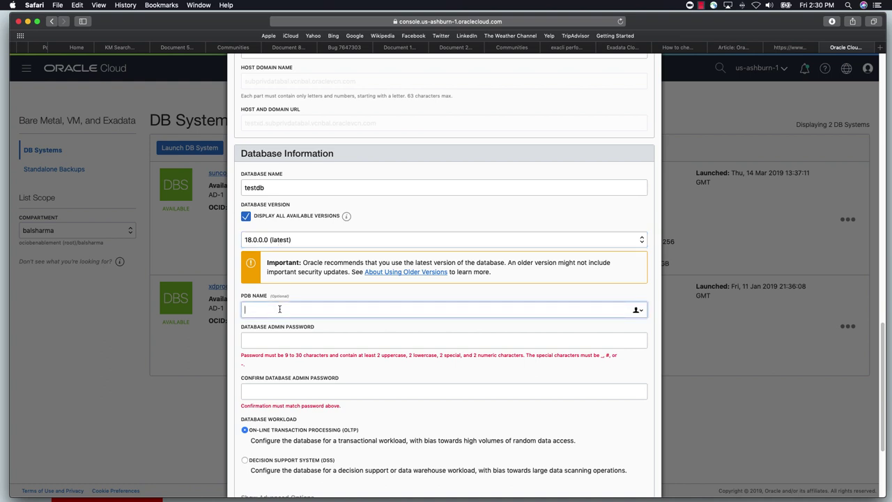
text(testpdb)
click(279, 341)
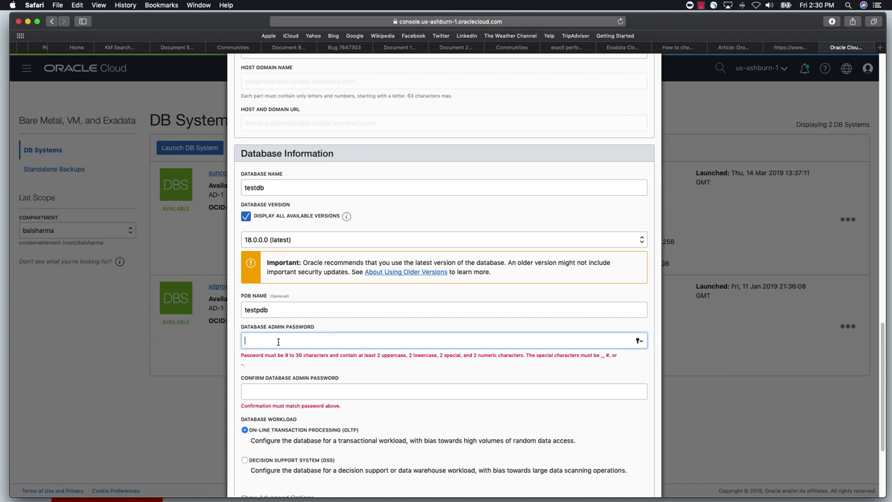
text(•••••••••••)
key(Tab)
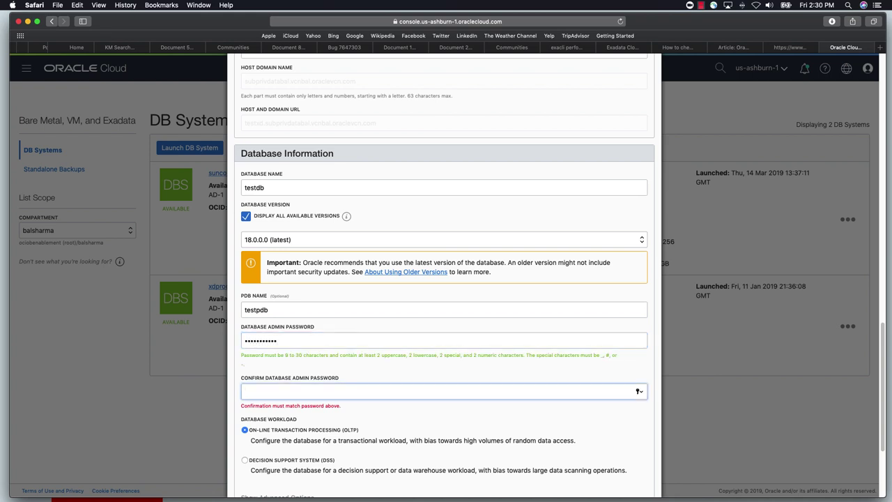
text(•••••••••••)
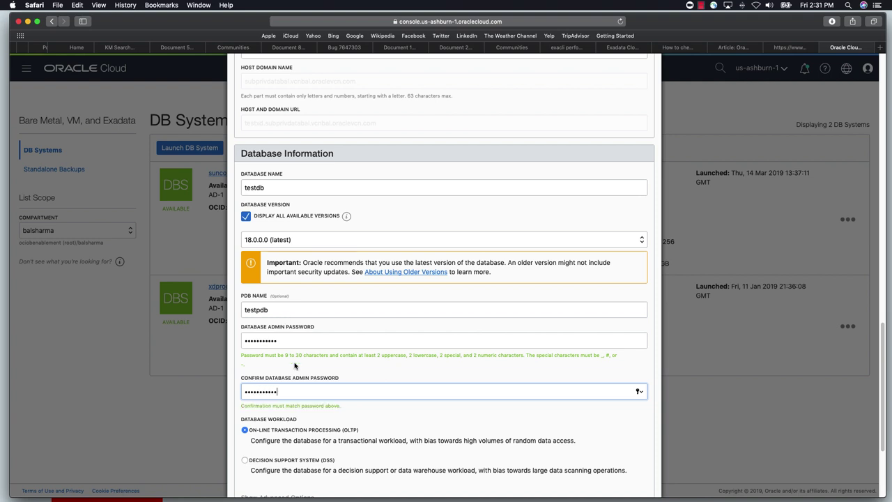
Show advanced database options to reveal the AL32UTF8/AL16UTF16 character sets
scroll(351, 346, down, 1)
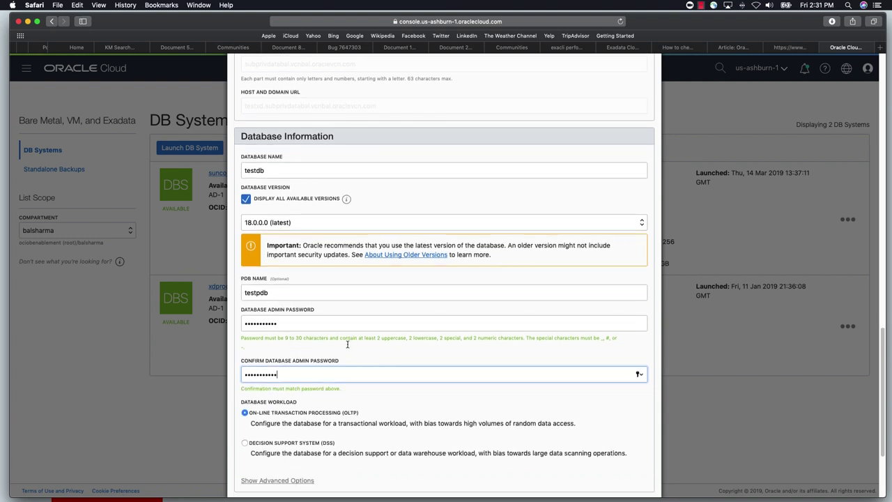
scroll(286, 411, down, 1)
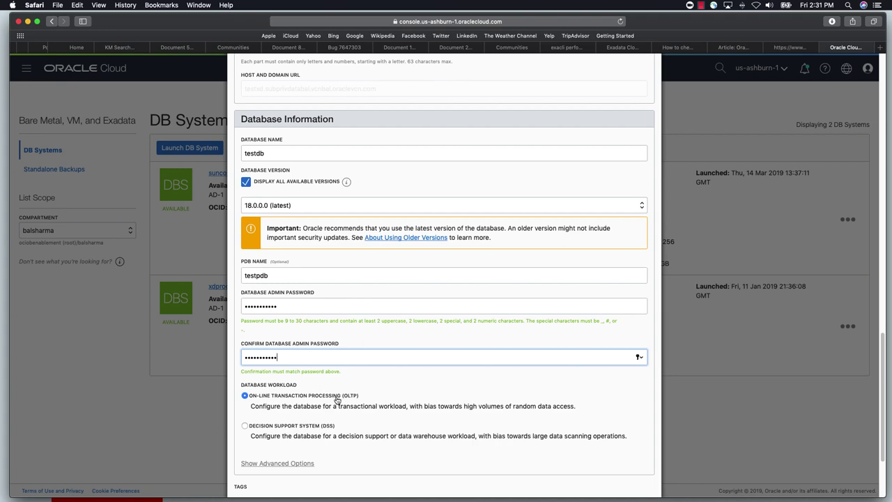
scroll(338, 399, down, 3)
click(308, 412)
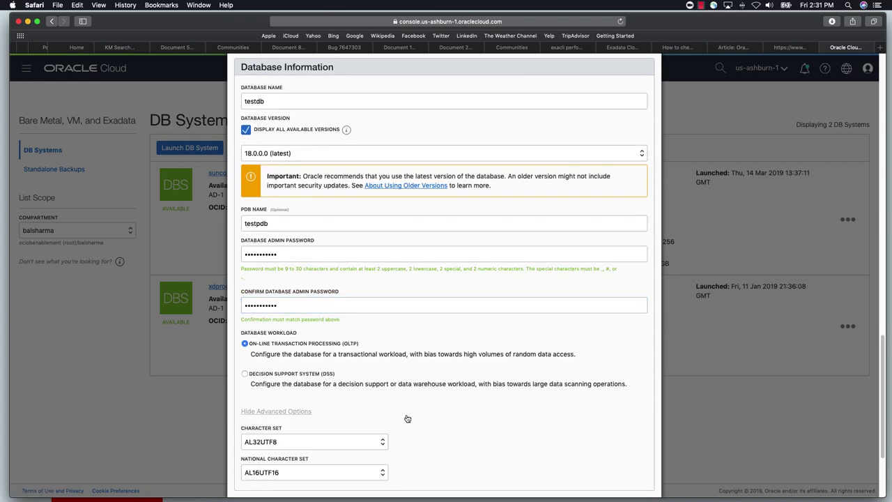
Scroll back to the top of the Launch DB System form and cancel it
scroll(406, 416, down, 5)
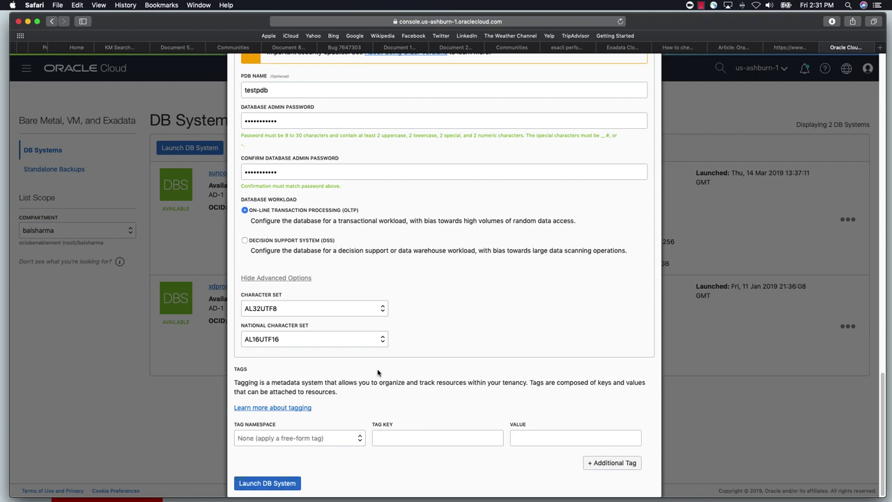
scroll(411, 370, up, 5)
scroll(413, 373, down, 5)
scroll(432, 248, up, 3)
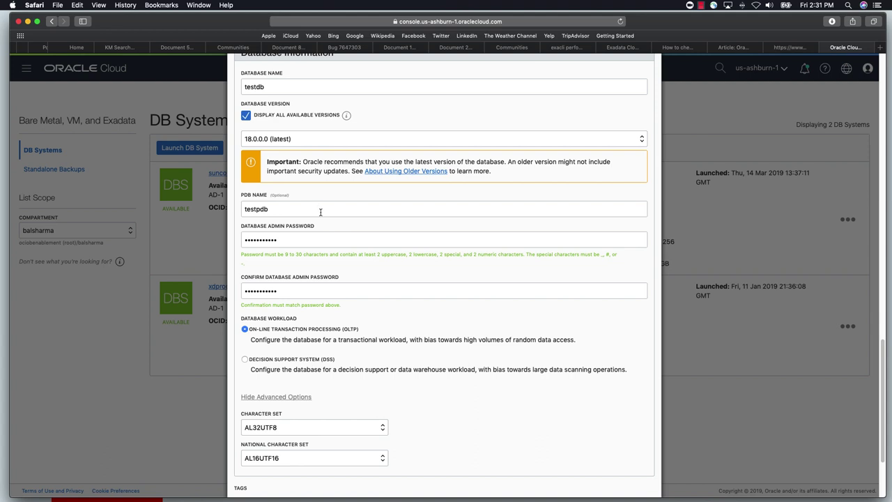
scroll(385, 279, down, 4)
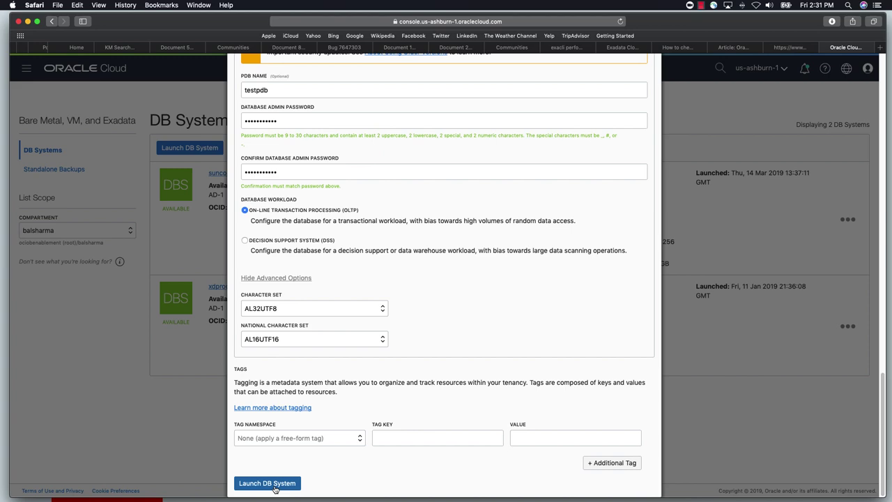
scroll(576, 345, up, 15)
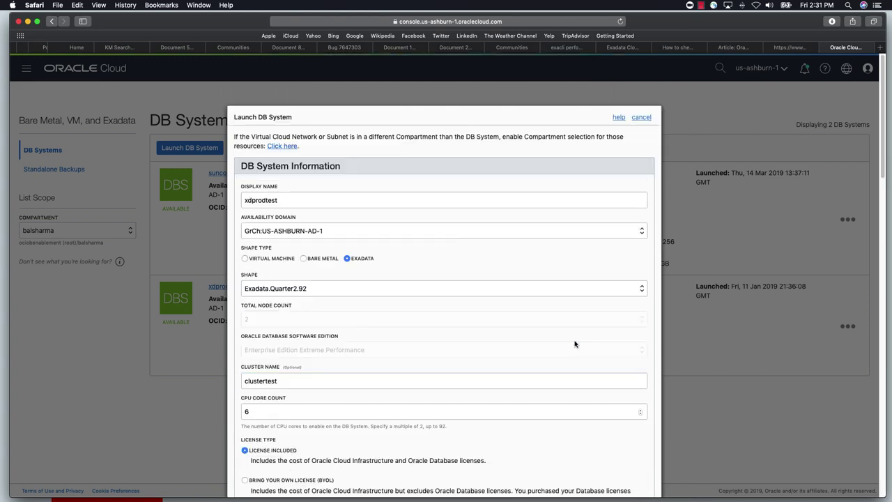
click(643, 117)
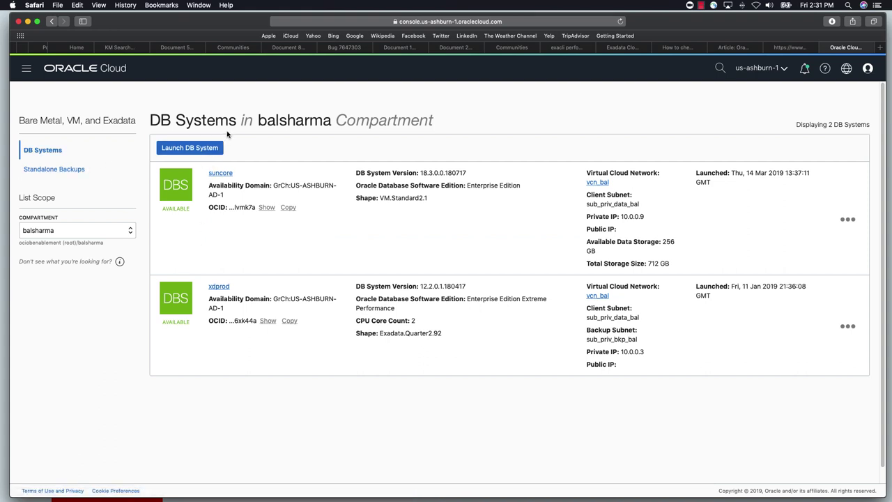
Open xdprod's details, accept the browser password update, and start Create Database
drag(19, 120, 138, 122)
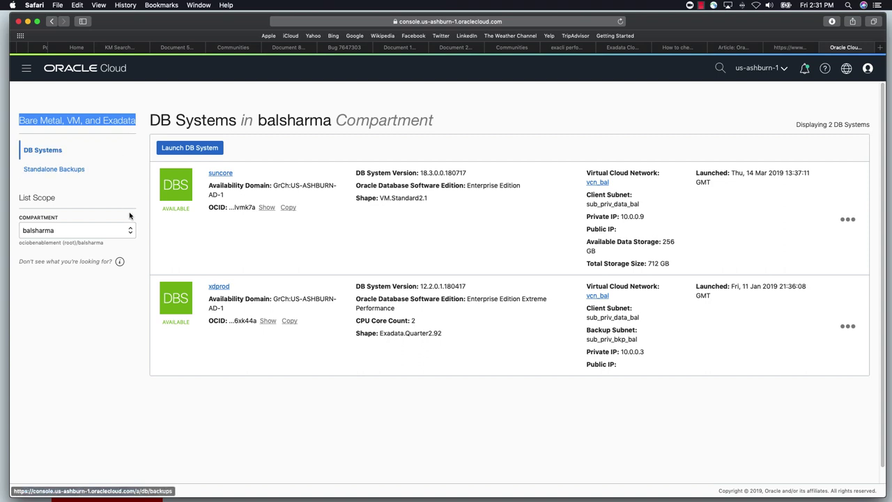
click(216, 286)
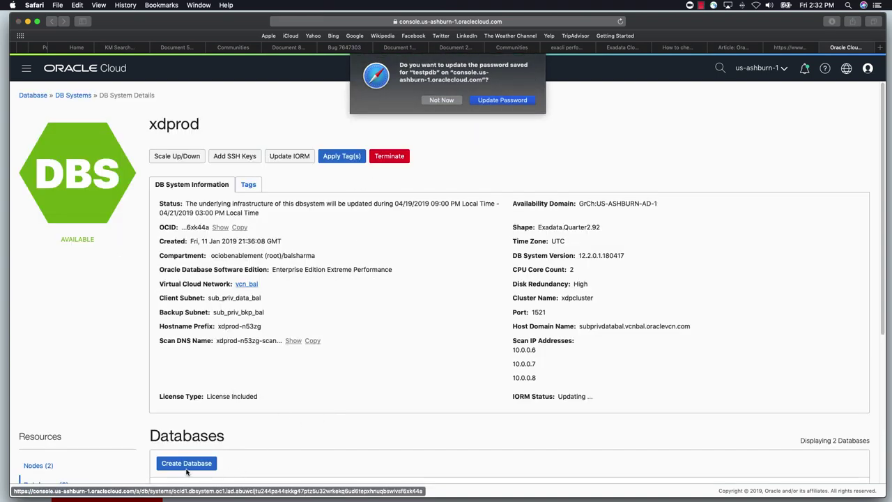
click(491, 101)
click(185, 465)
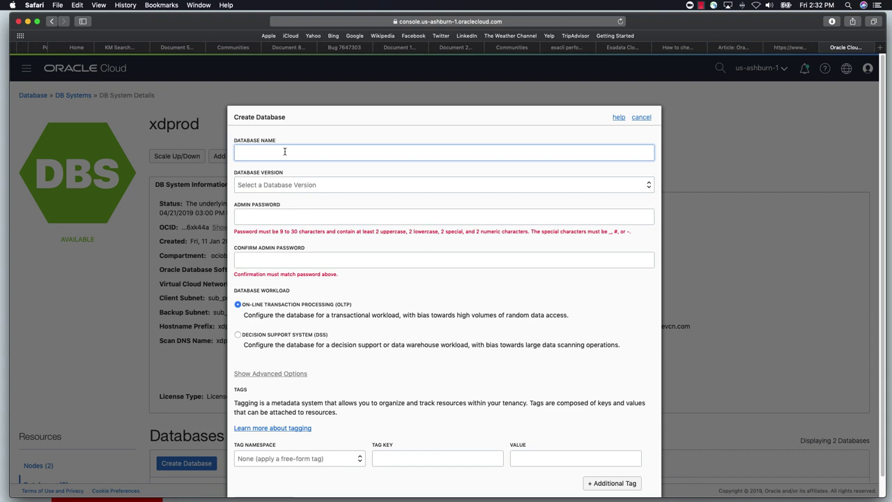
Name the new database testdb and set its version to 11.2.0.4
text(testdb)
click(309, 185)
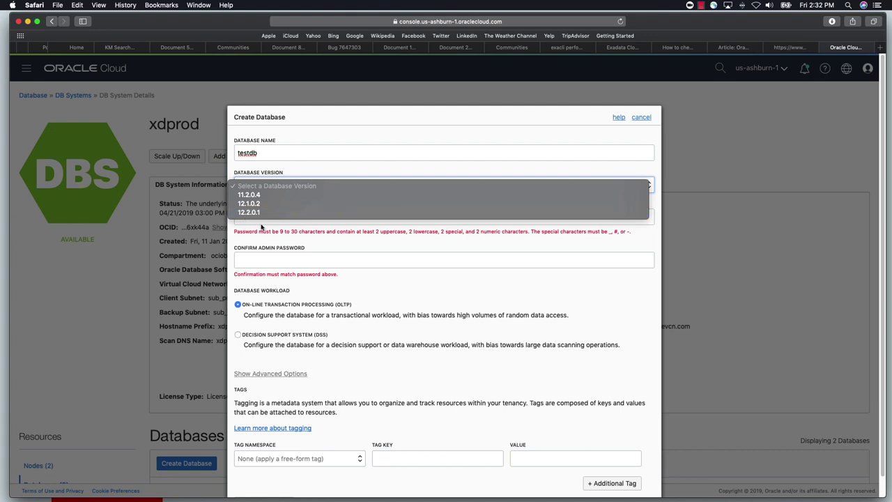
click(250, 213)
click(272, 215)
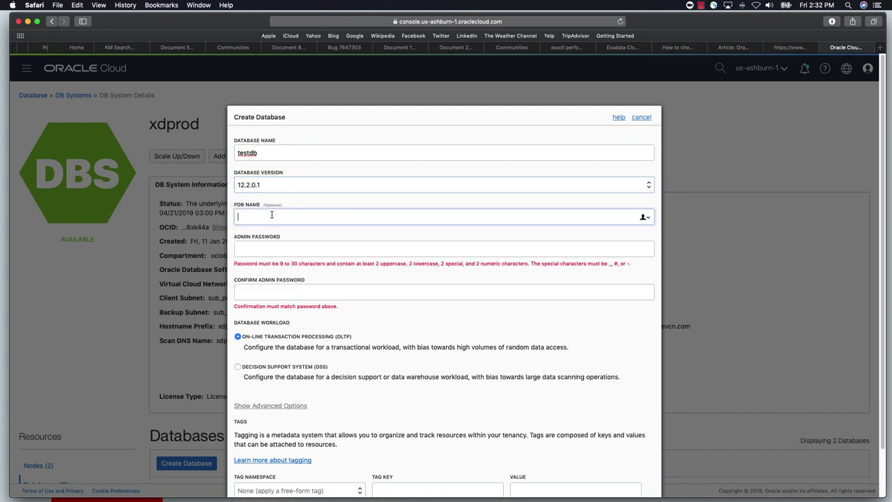
click(269, 191)
click(263, 181)
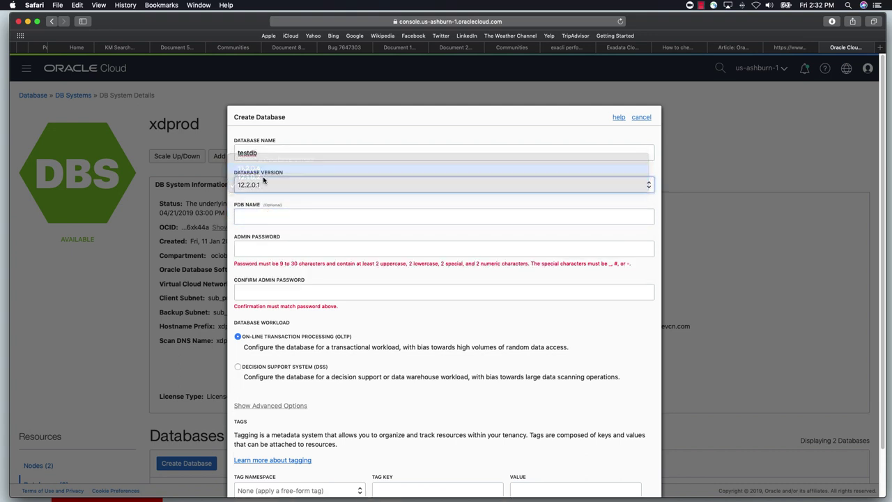
Enter the admin password and a matching confirmation password
click(256, 216)
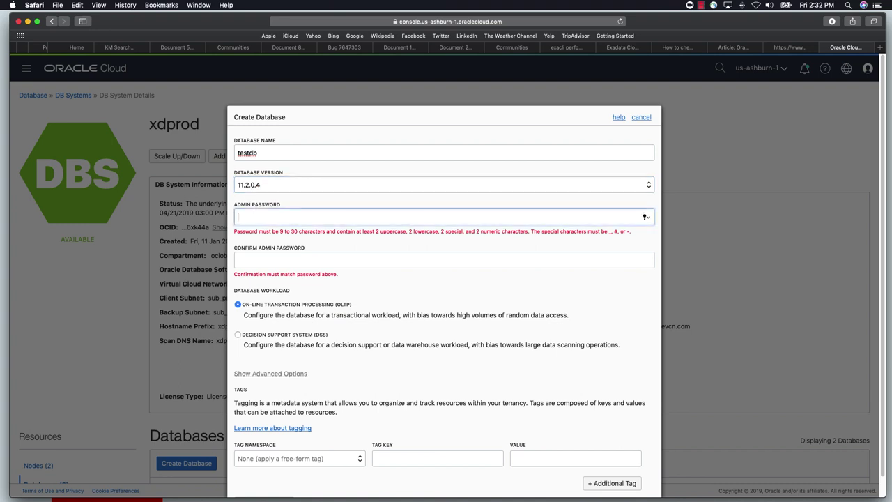
text(••••••••••)
key(Tab)
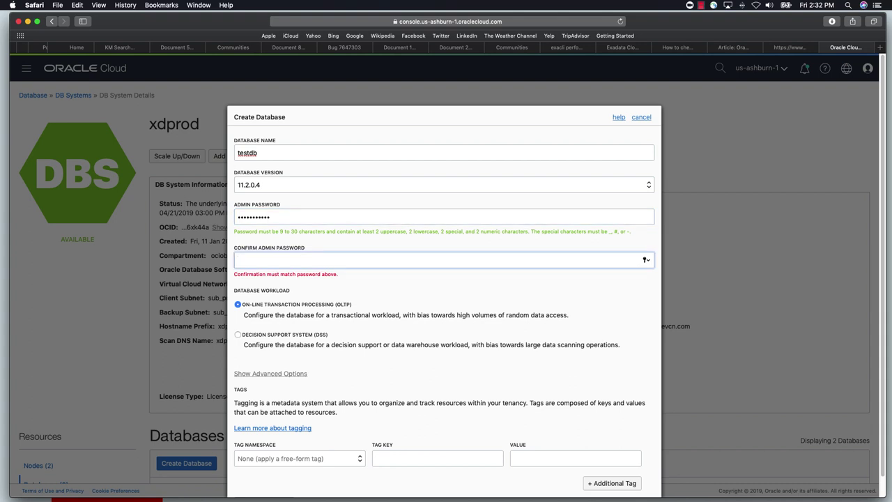
text(••••••••••)
click(280, 216)
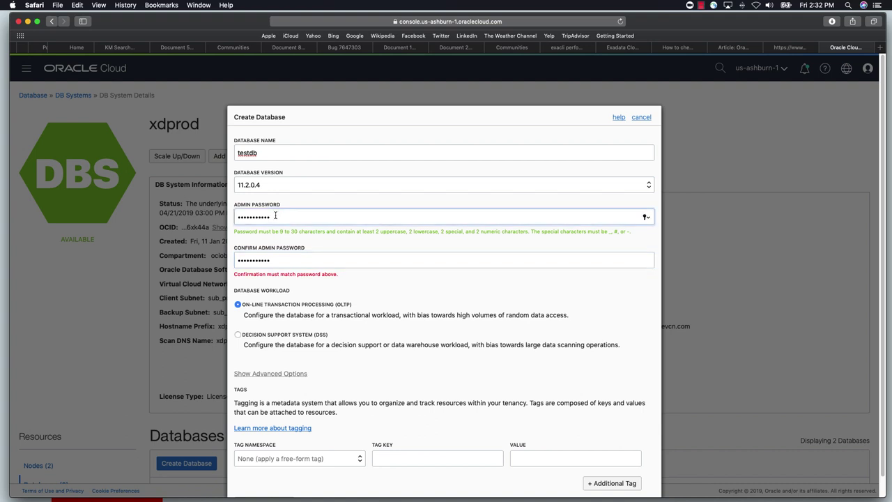
key(super+a)
text(••••••)
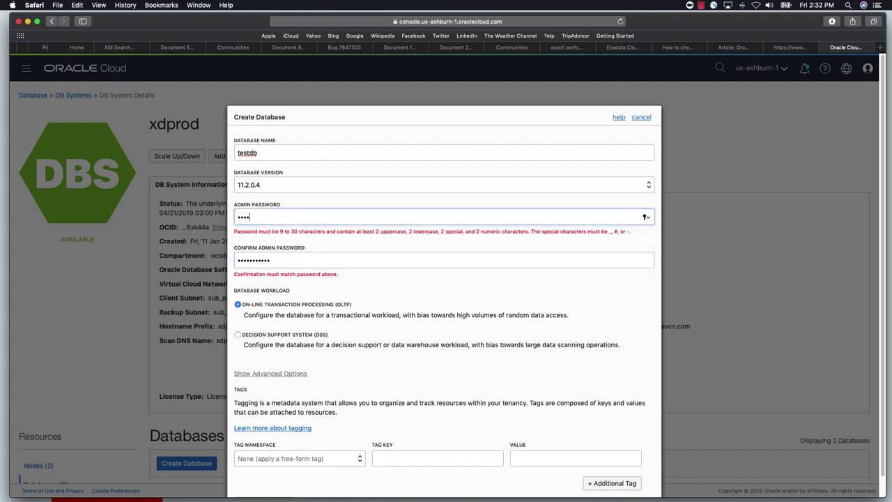
text(•••)
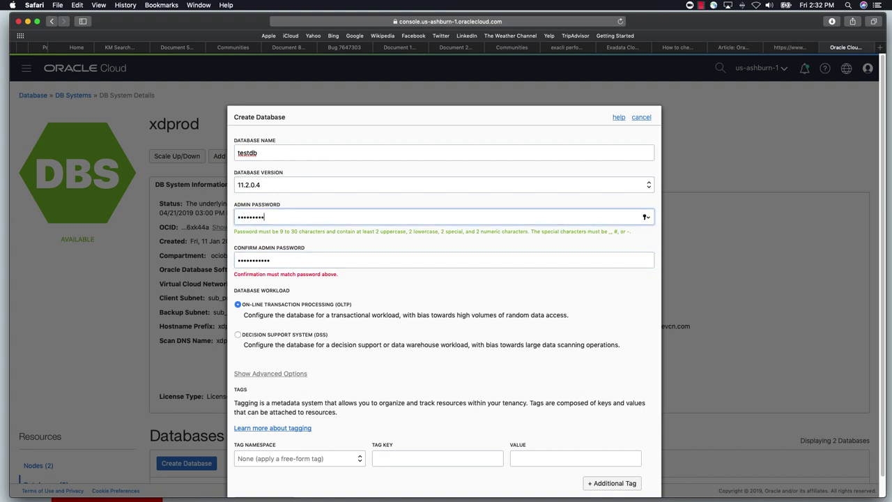
key(Tab)
text(••••••)
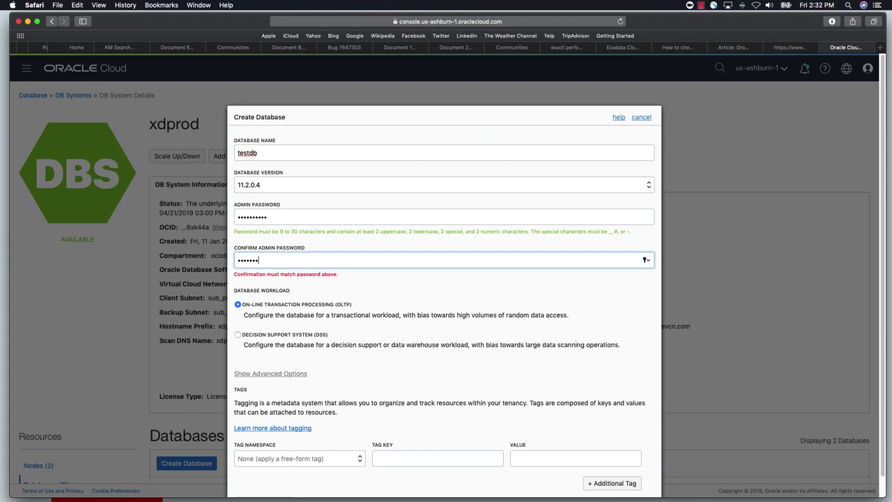
text(••••)
Keep 11.2.0.4 as the database version, then discard the Create Database form
scroll(330, 368, down, 2)
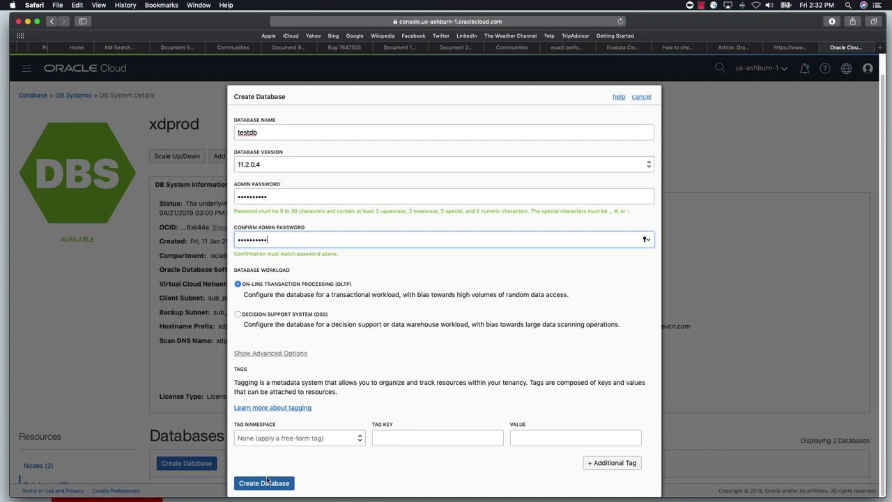
scroll(309, 406, up, 2)
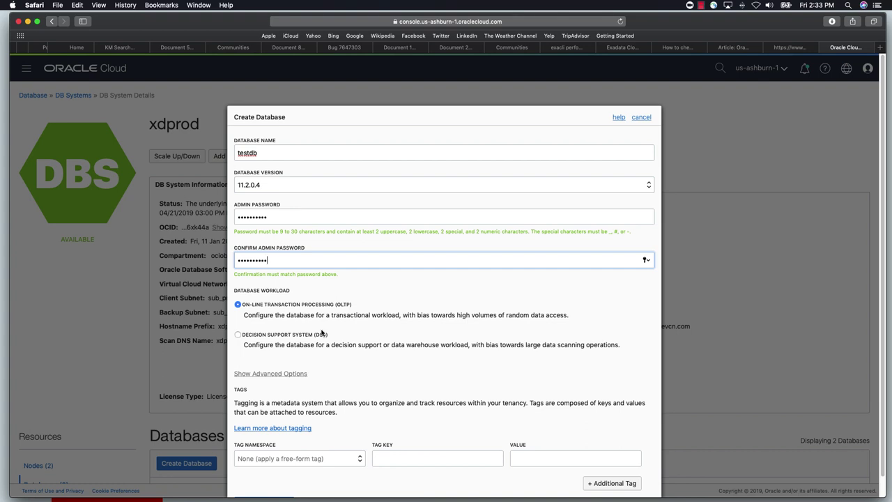
scroll(322, 335, down, 1)
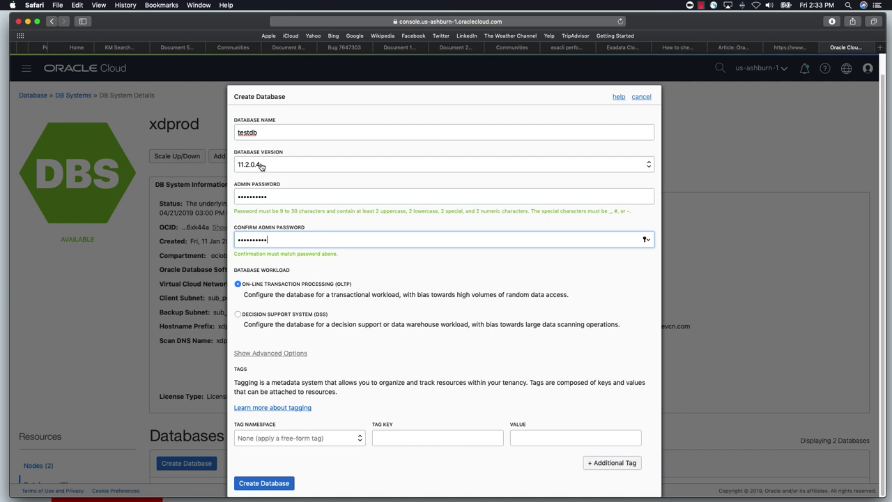
click(261, 166)
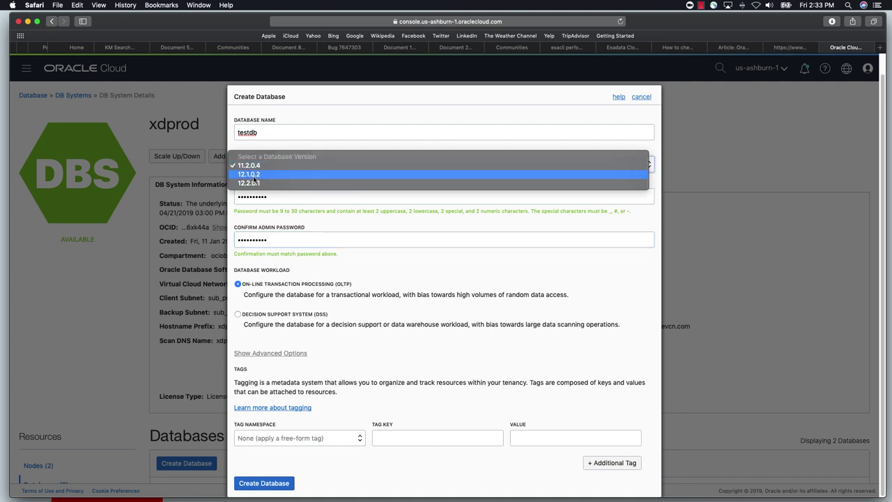
click(366, 301)
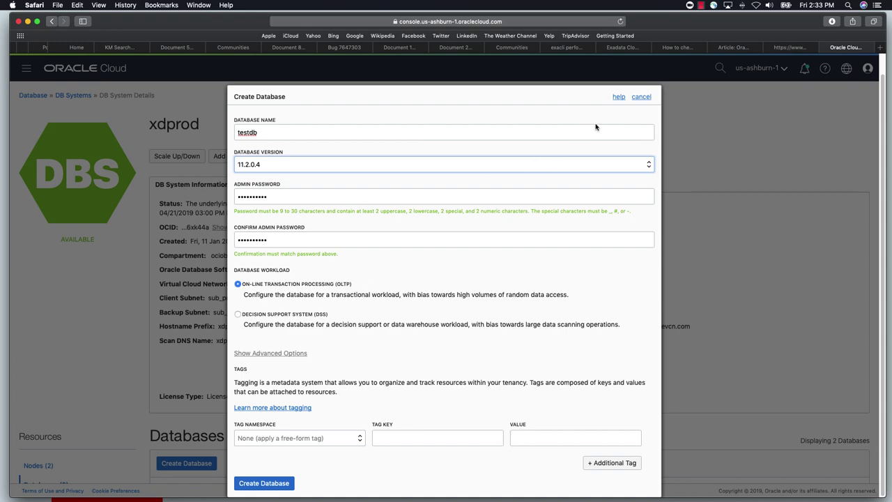
click(643, 100)
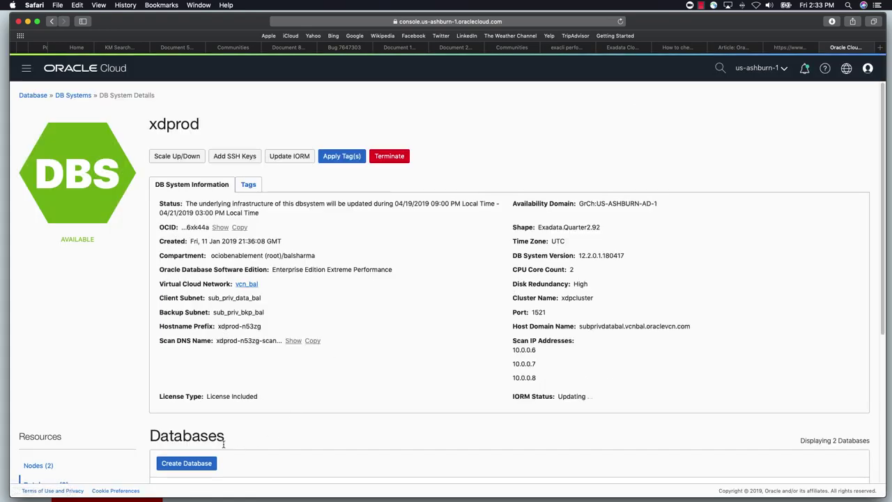
scroll(227, 444, down, 5)
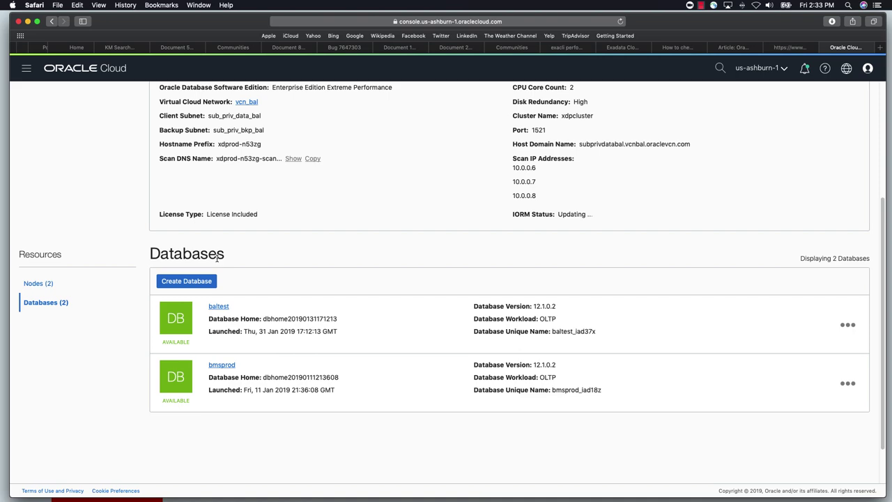
scroll(269, 263, up, 5)
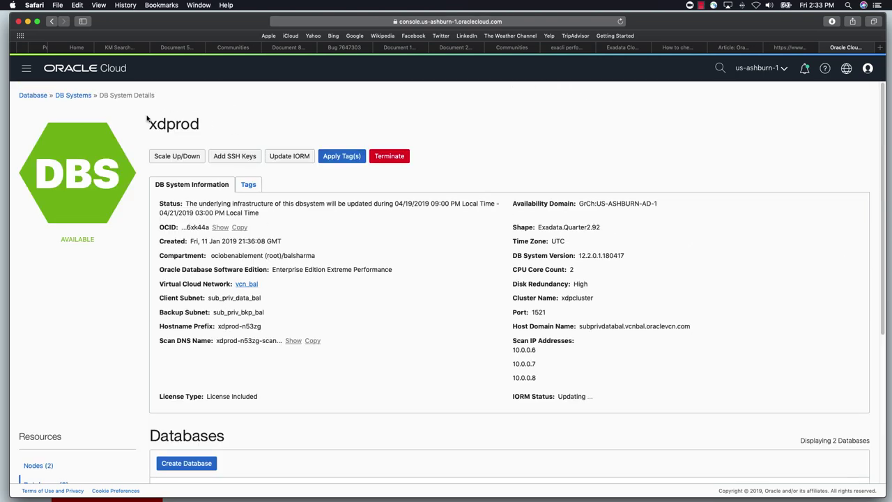
scroll(284, 325, down, 5)
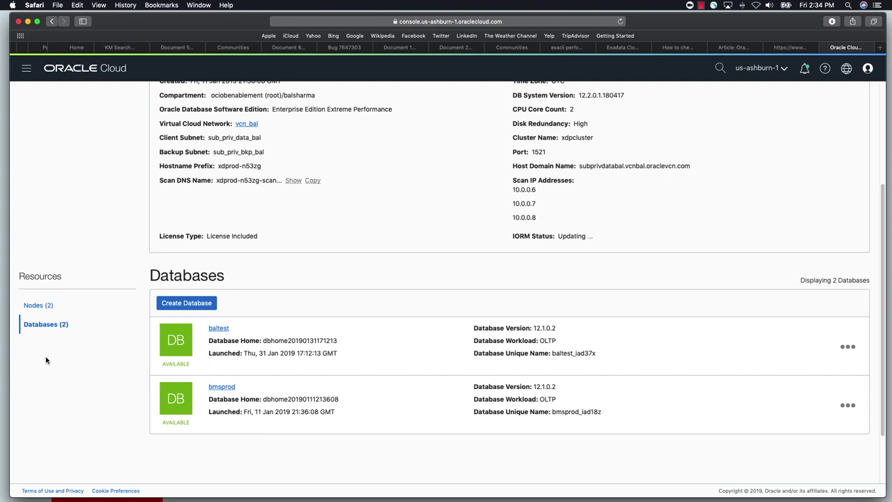
scroll(61, 369, up, 2)
scroll(61, 371, up, 3)
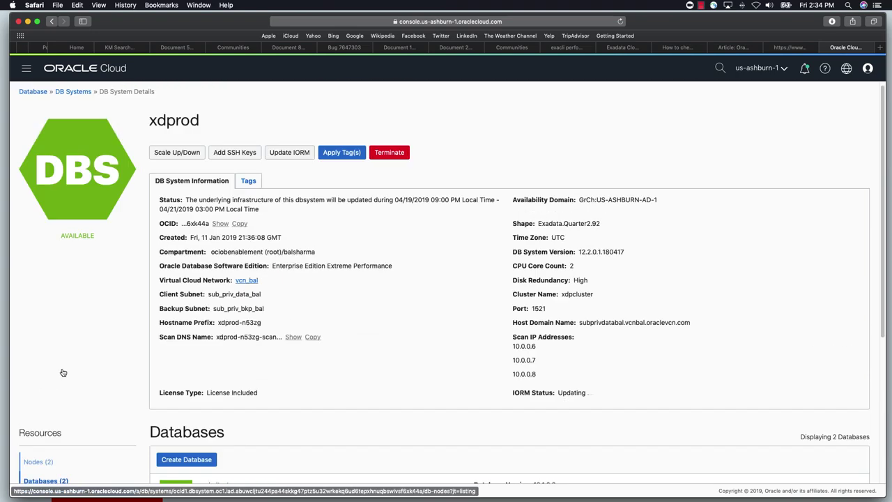
Change xdprod's CPU Core Count from 2 to 4 and apply the scaling
click(191, 154)
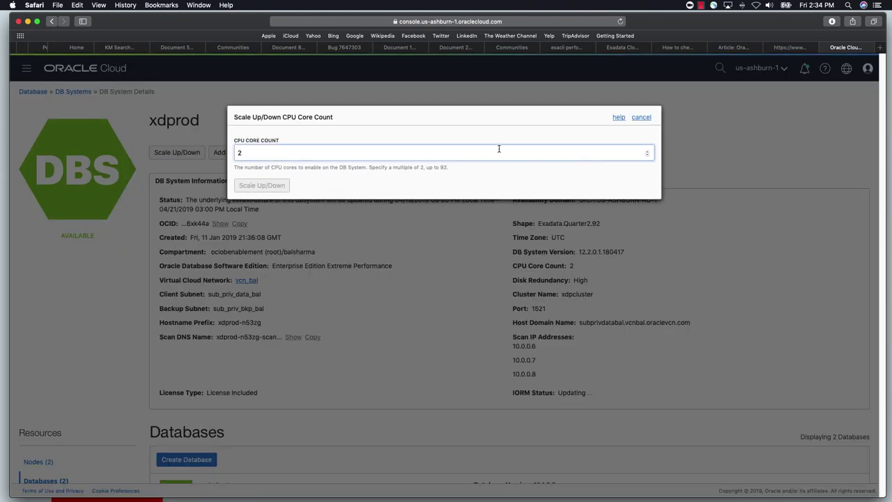
drag(303, 151, 178, 151)
text(4)
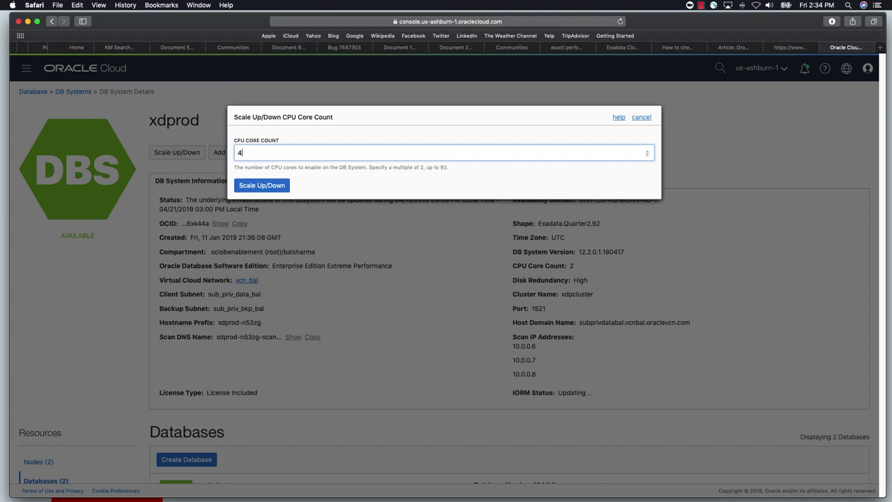
click(258, 186)
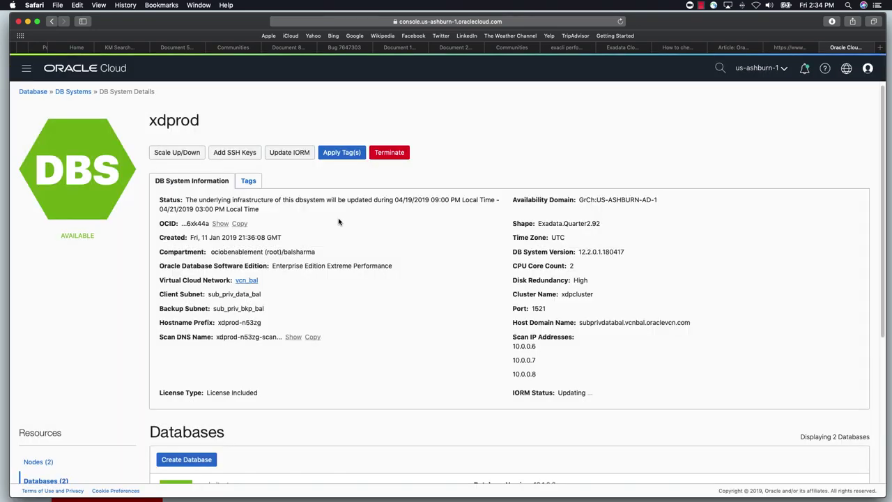